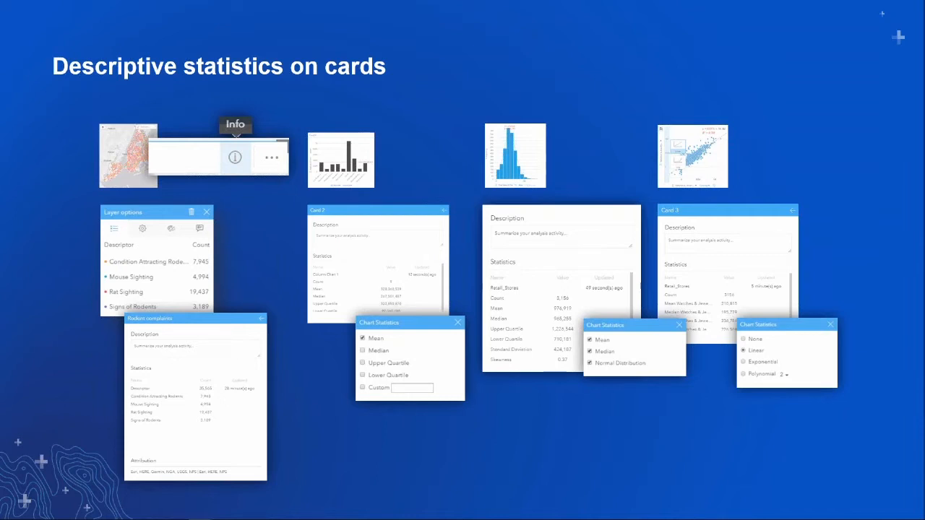
left_click(292, 242)
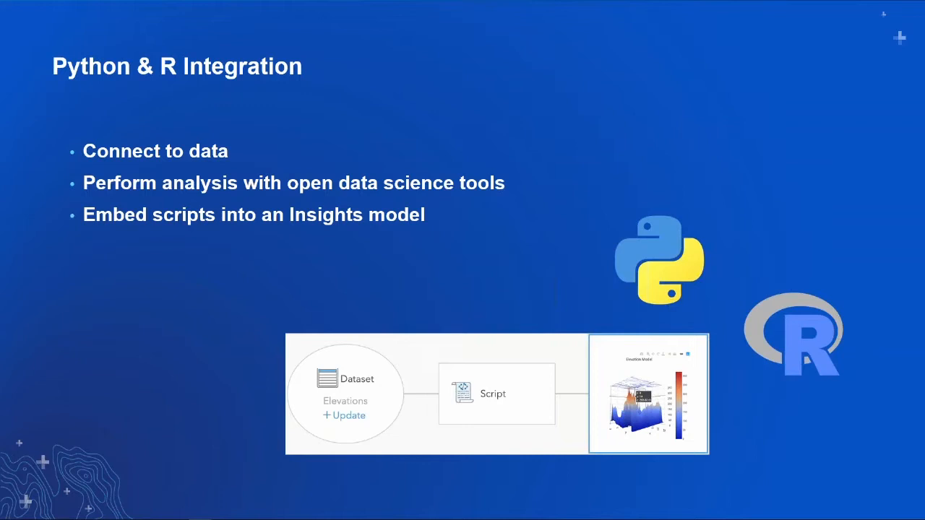
left_click(253, 253)
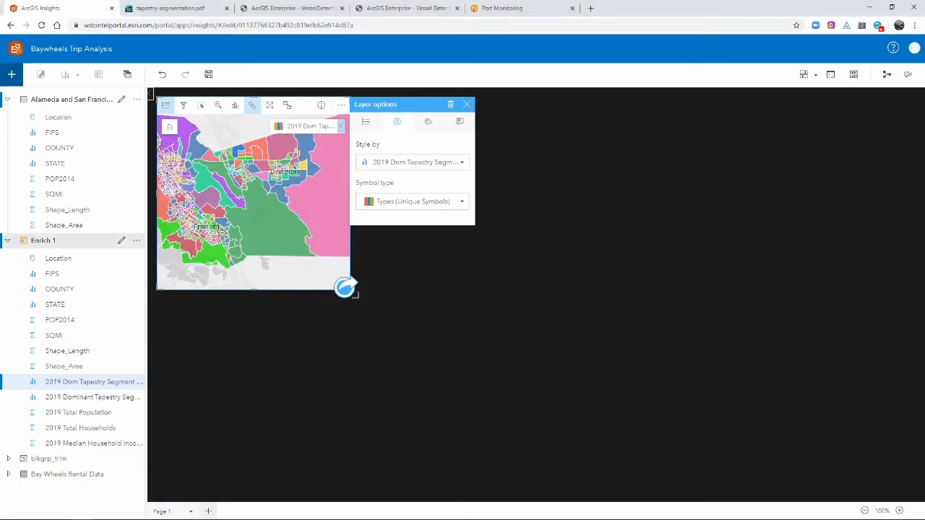
Aggregate the Bay Wheels rental start locations into the Enrich 1 areas on the map, styled by count of rentals.
left_click(223, 163)
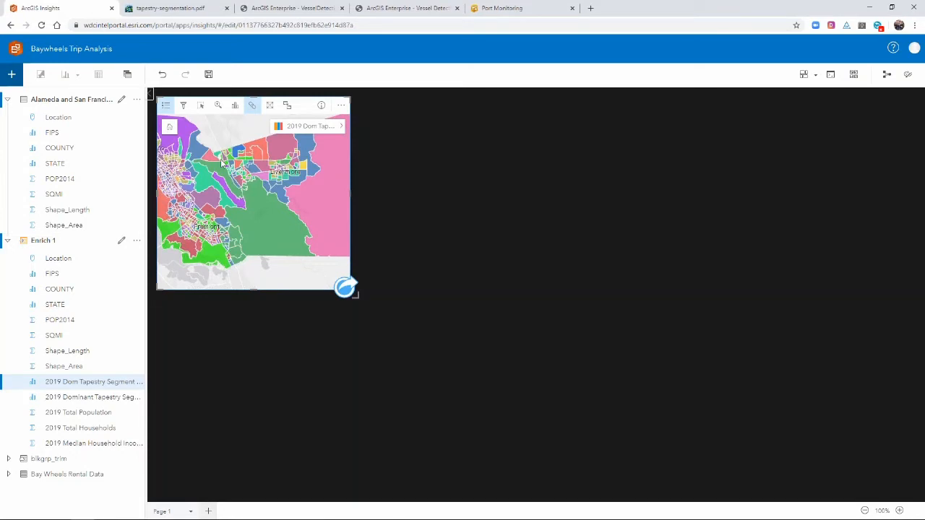
mouse_move(223, 163)
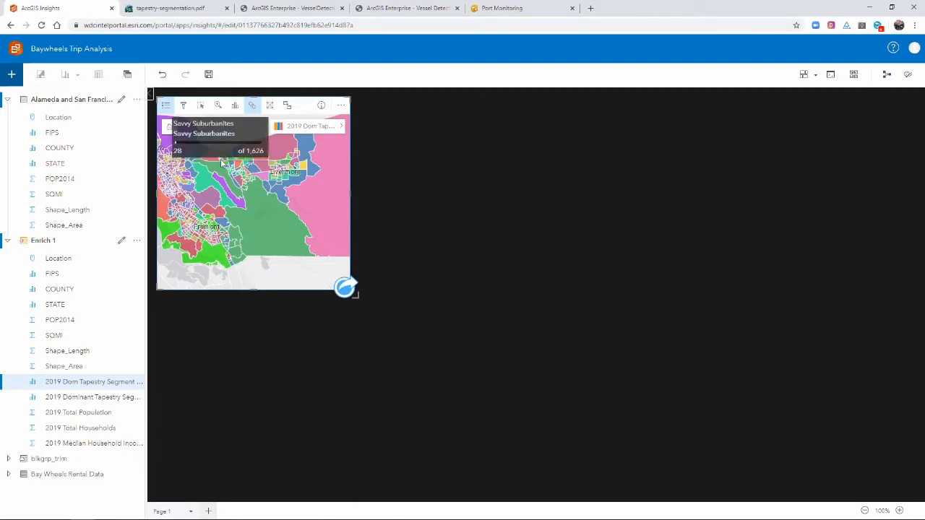
left_click(7, 242)
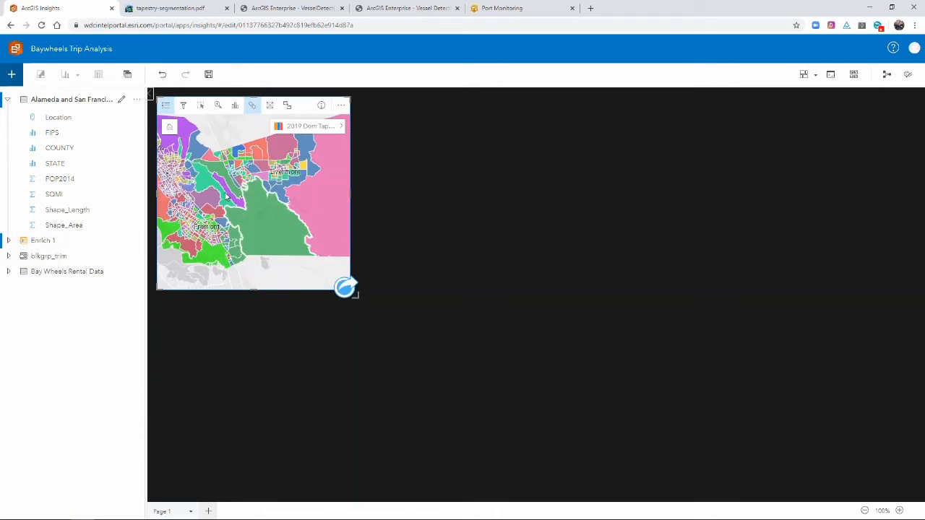
left_click(7, 272)
left_click_drag(50, 291, 205, 242)
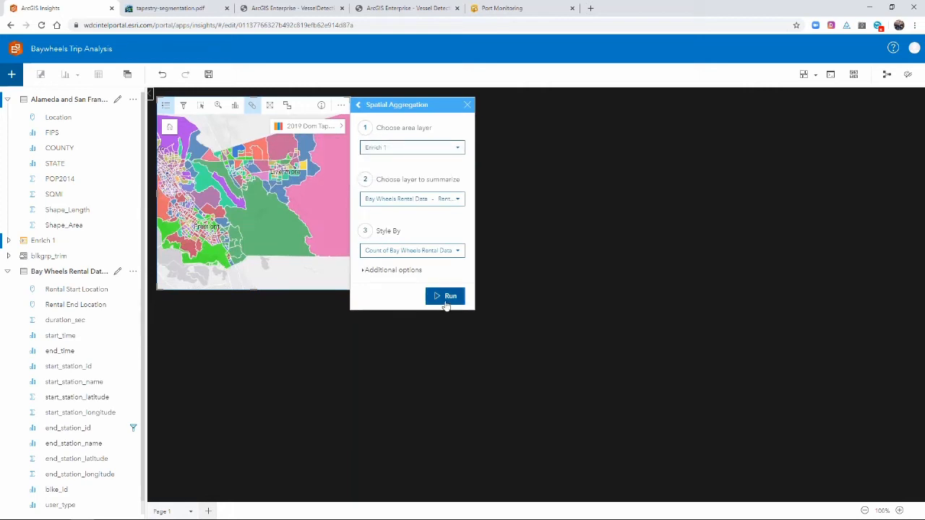
left_click(447, 297)
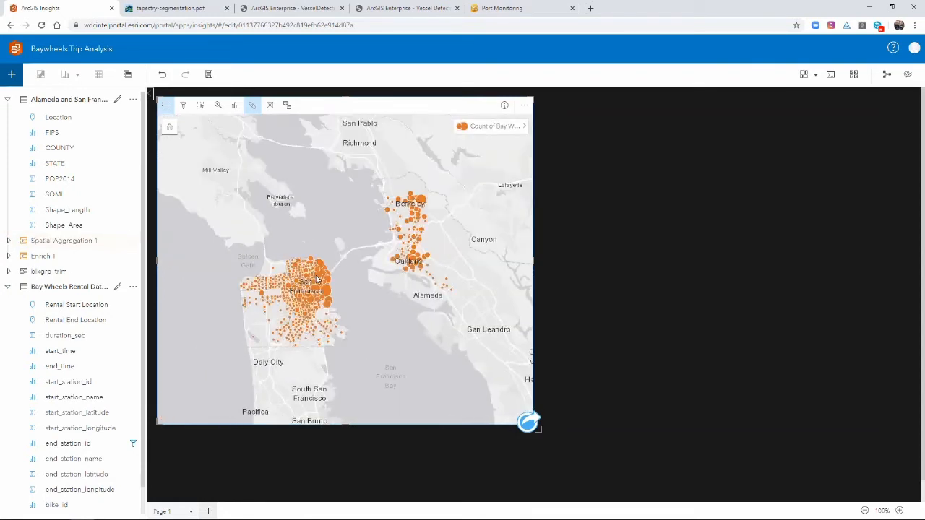
Style the spatially aggregated map layer by 2019 Dom Tapestry Segment Name and close its layer options.
scroll(317, 279, "up", 1)
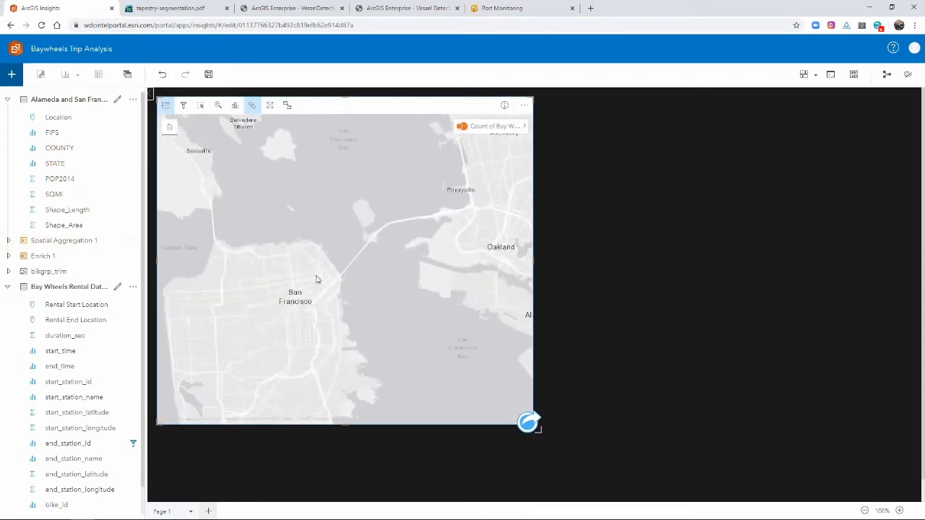
left_click(525, 126)
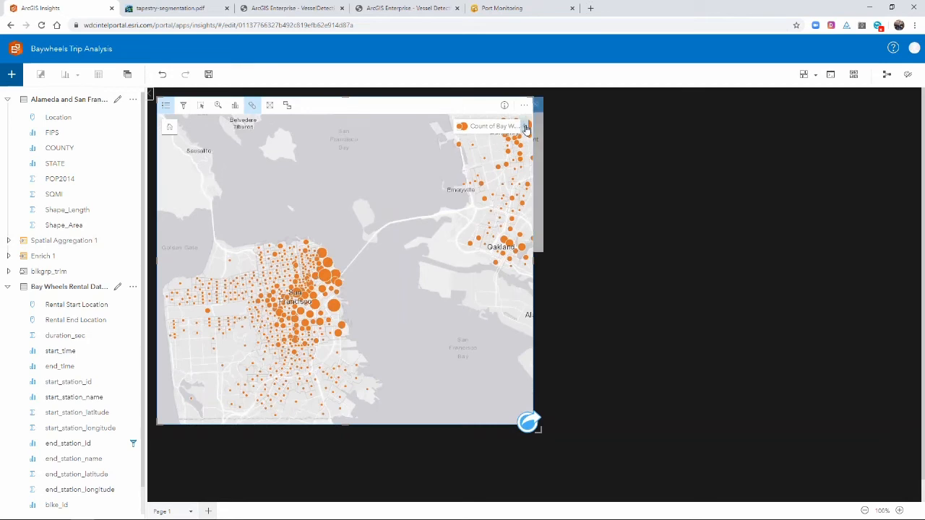
left_click(581, 127)
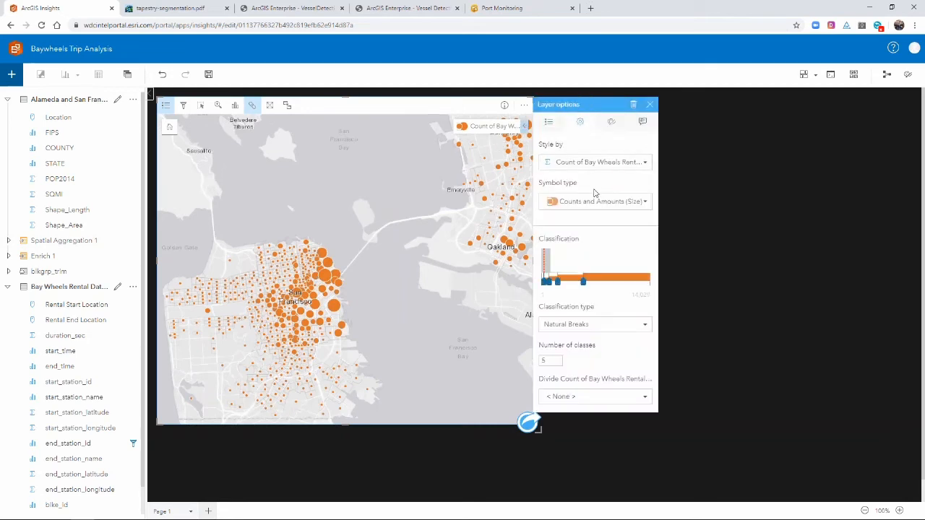
left_click(646, 163)
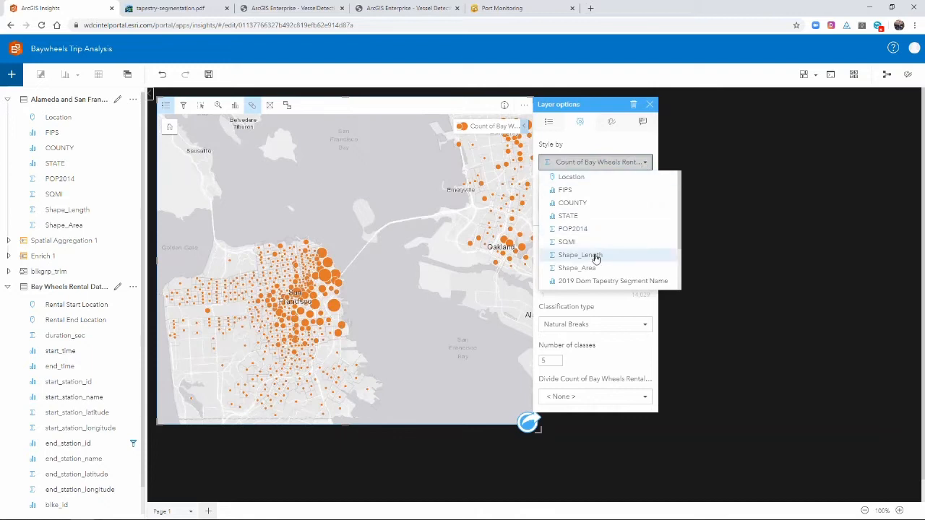
left_click(580, 283)
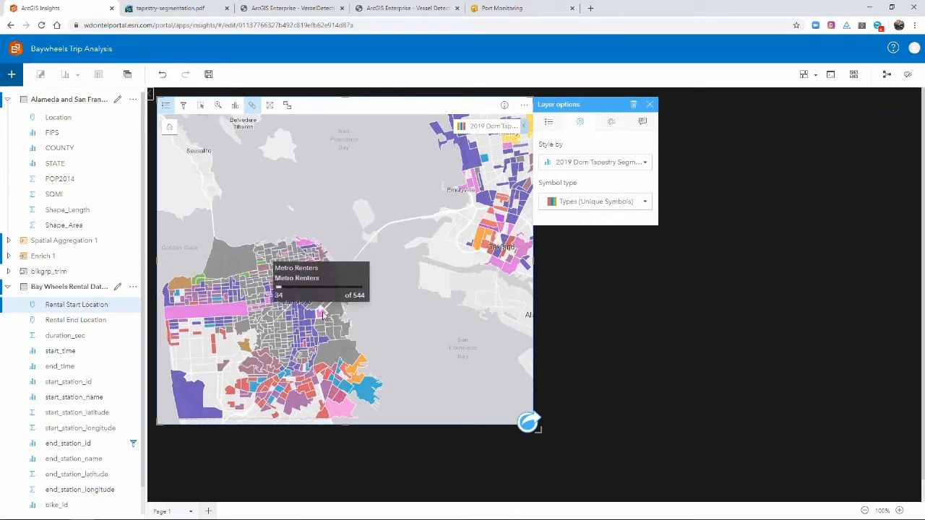
left_click(722, 334)
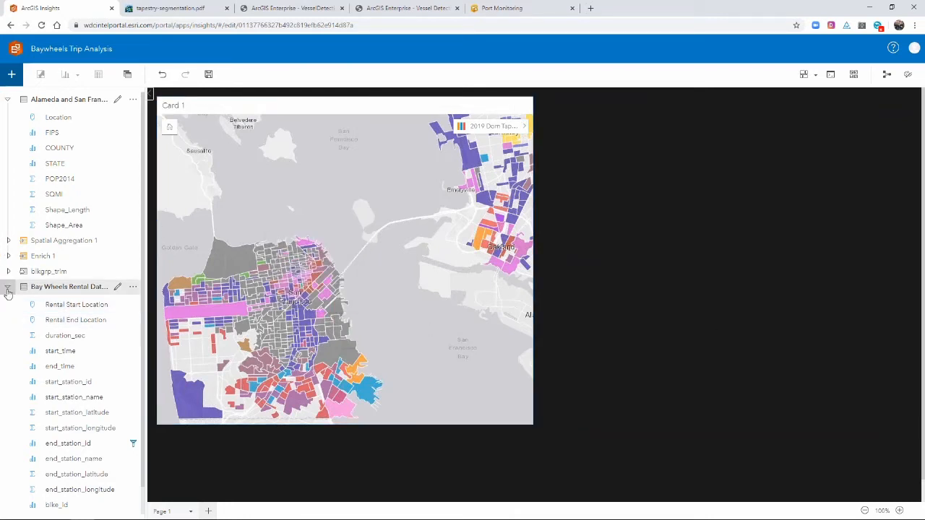
Add the user_type field from Bay Wheels Rental Data to the tapestry map as a new layer.
scroll(56, 325, "down", 1)
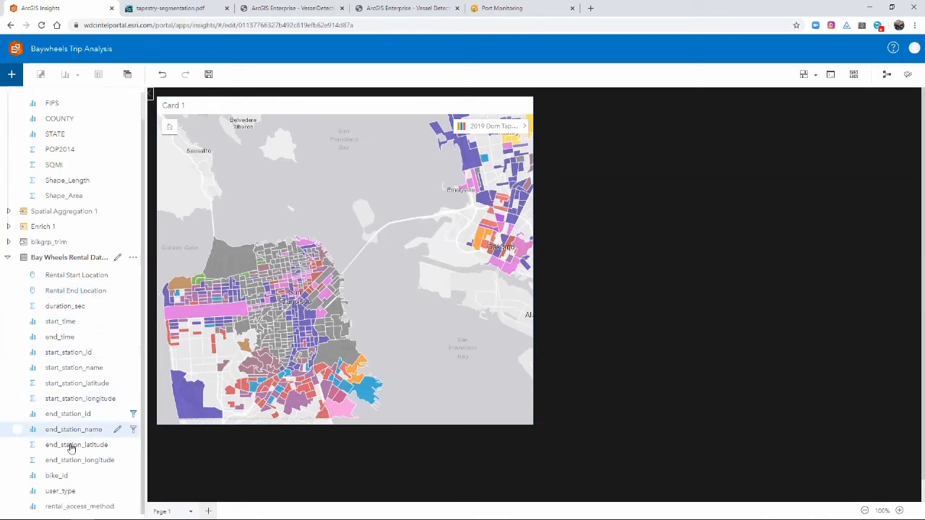
left_click_drag(68, 491, 316, 199)
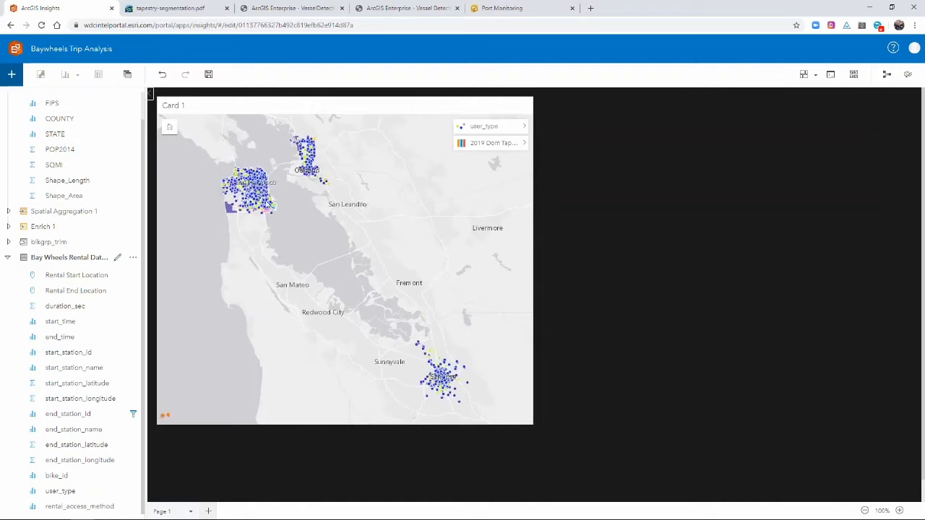
left_click(271, 180)
scroll(255, 197, "up", 3)
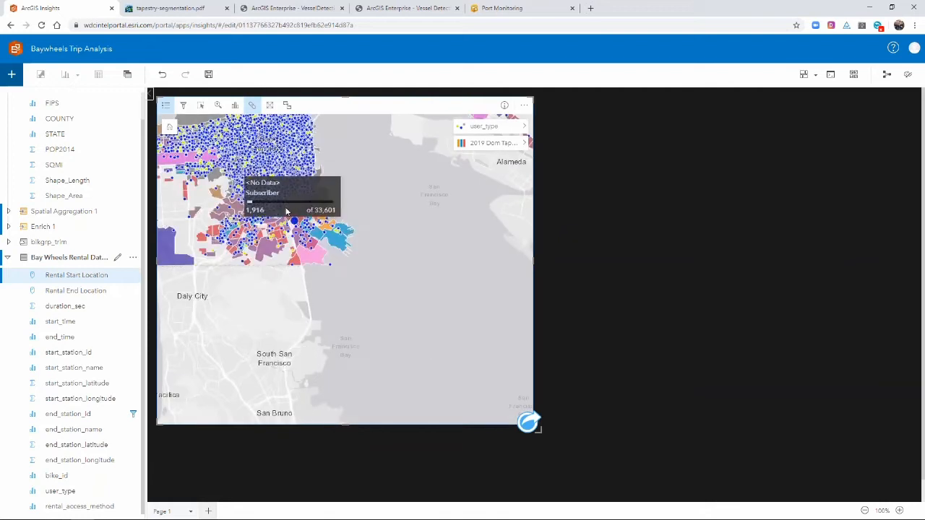
scroll(294, 169, "up", 2)
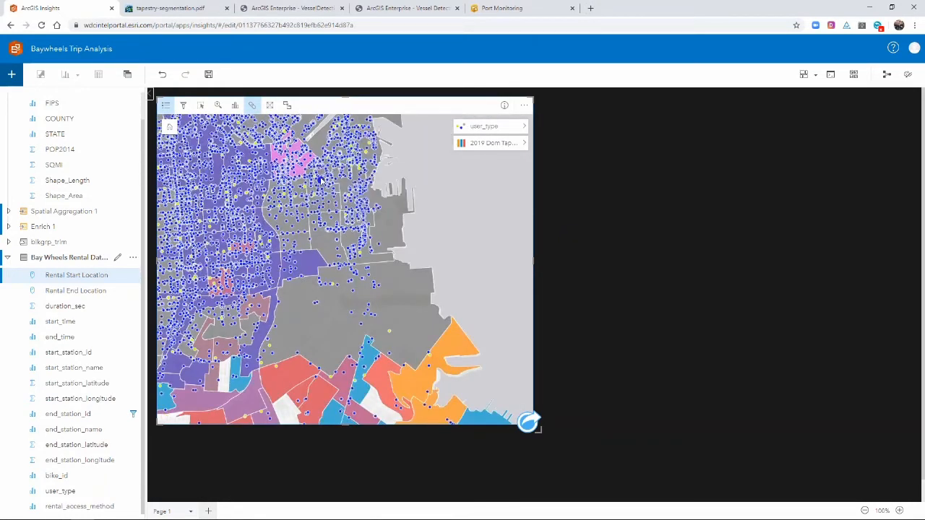
Change the user_type layer's symbol type to Pies and close its layer options.
left_click(524, 127)
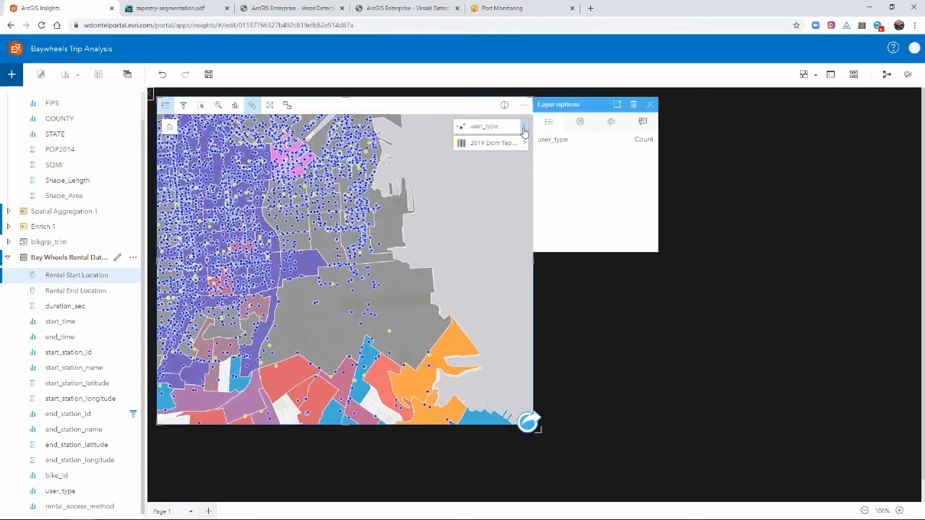
left_click(580, 124)
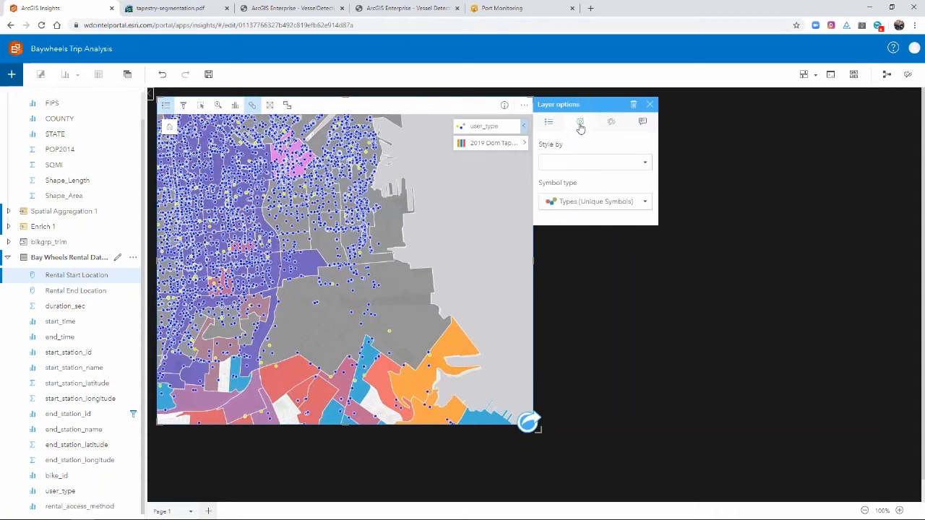
left_click(636, 203)
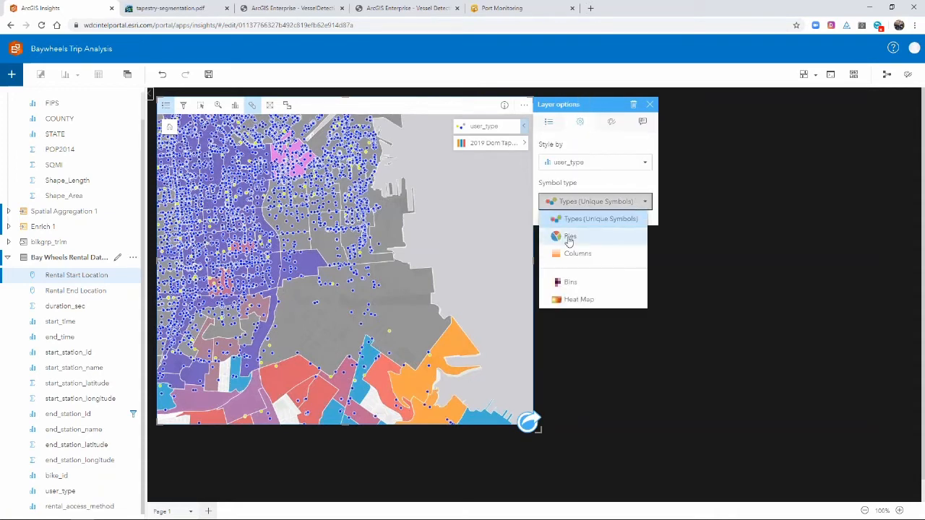
left_click(560, 236)
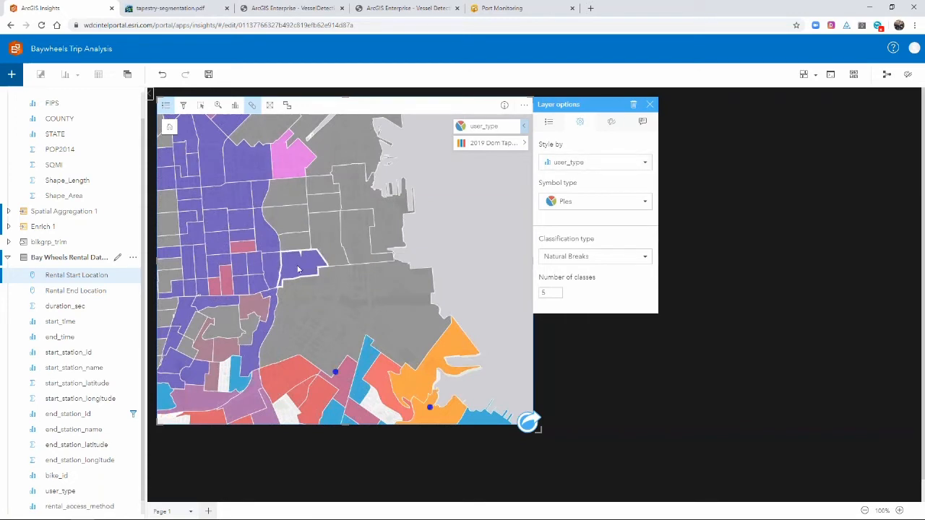
scroll(437, 260, "down", 1)
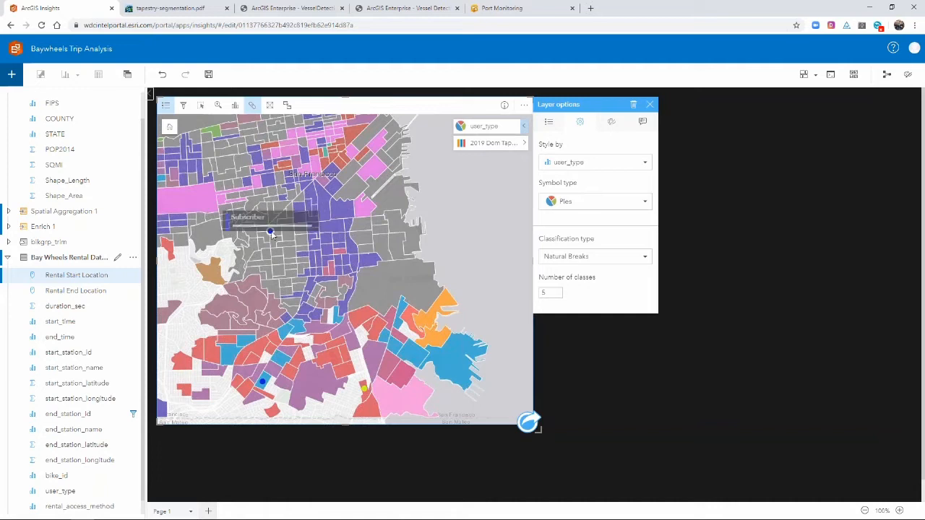
scroll(499, 229, "down", 1)
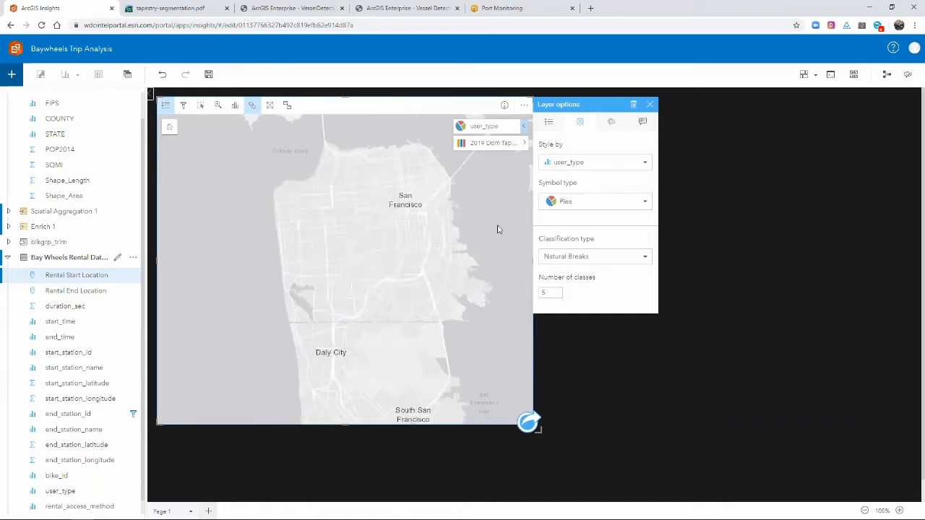
scroll(490, 221, "down", 1)
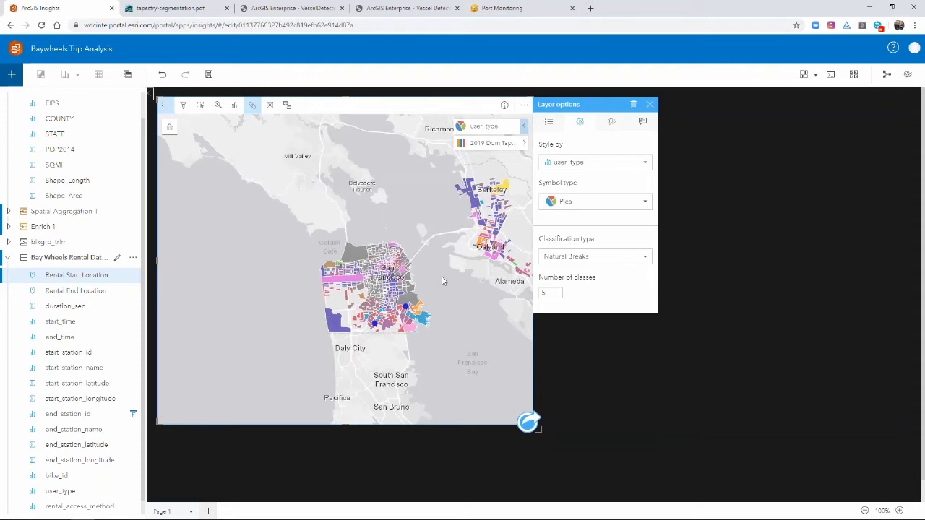
left_click(650, 104)
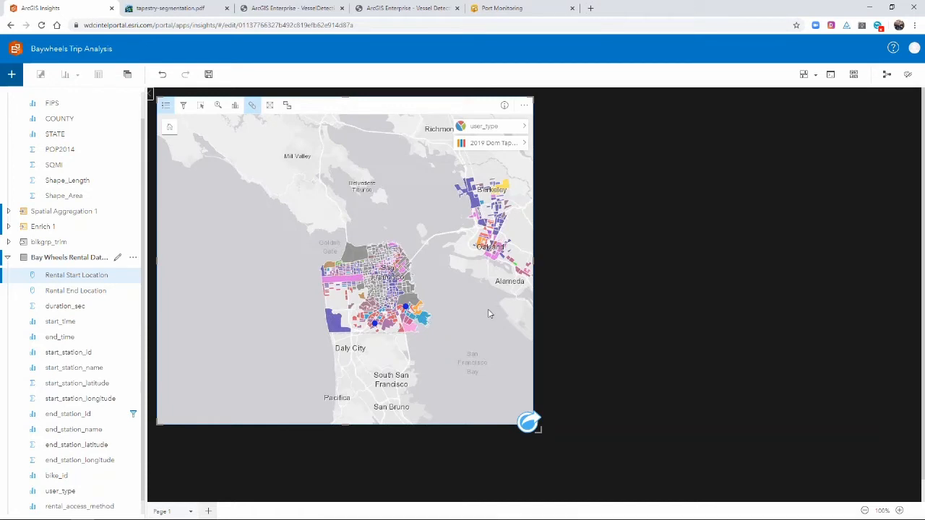
Create a second map card beside Card 1 from the Rental Start Location field of Bay Wheels Rental Data.
left_click(68, 275)
left_click_drag(68, 274, 584, 146)
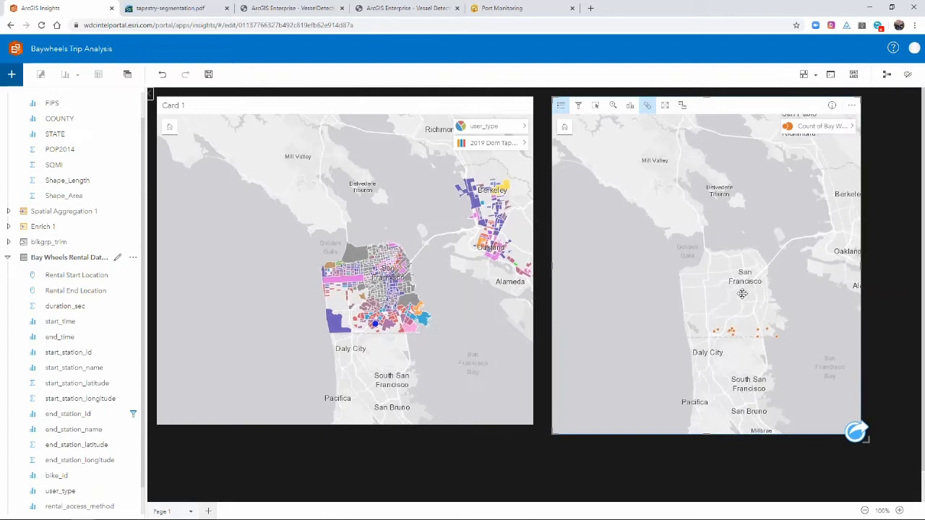
left_click_drag(750, 295, 699, 277)
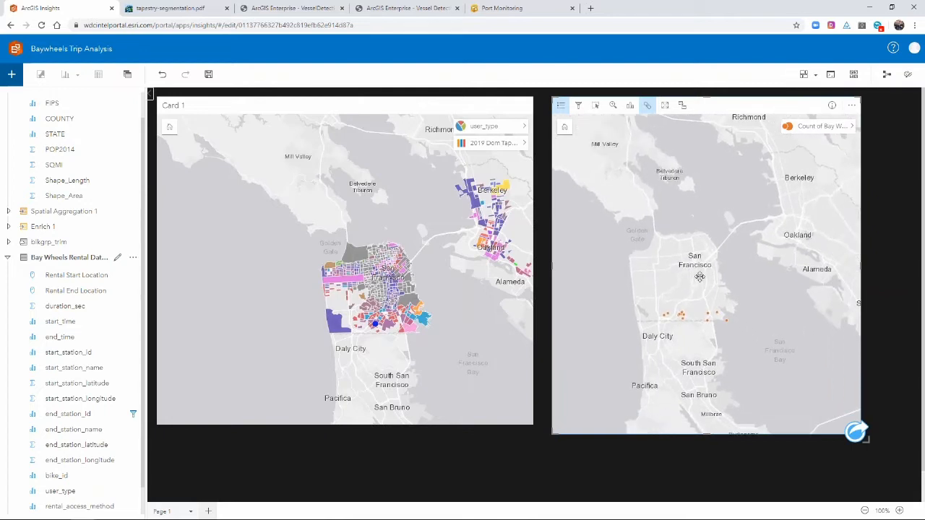
Create dissolved 2-minute Walking Time buffers around the Bay Wheels rental start locations on the second map.
left_click(855, 435)
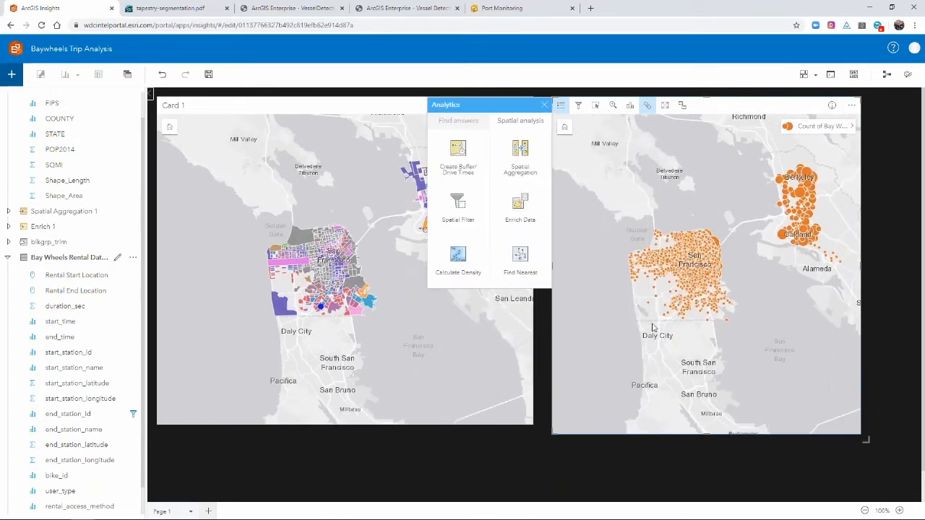
left_click(456, 154)
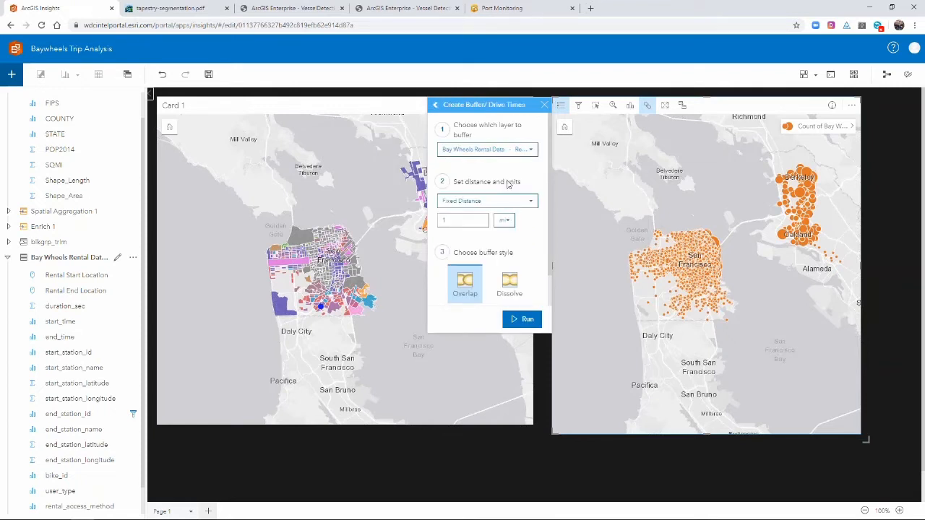
left_click(532, 202)
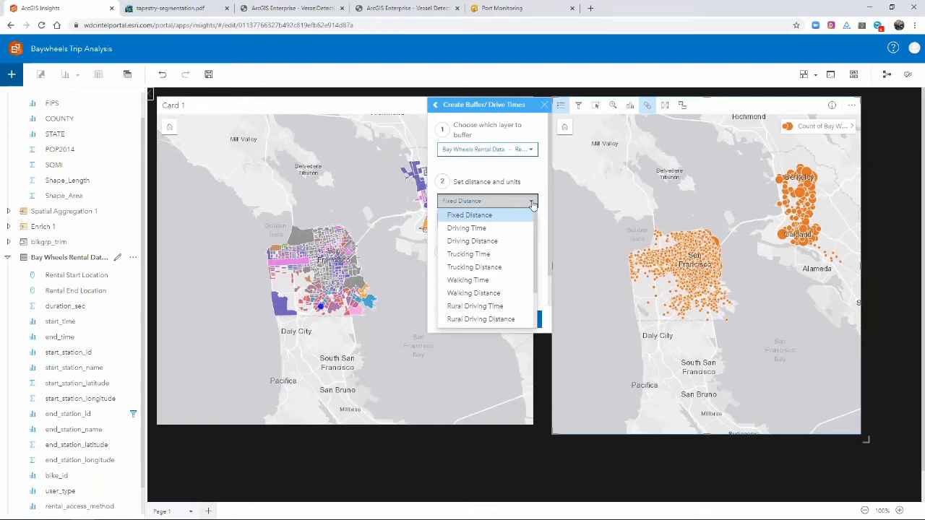
left_click(472, 280)
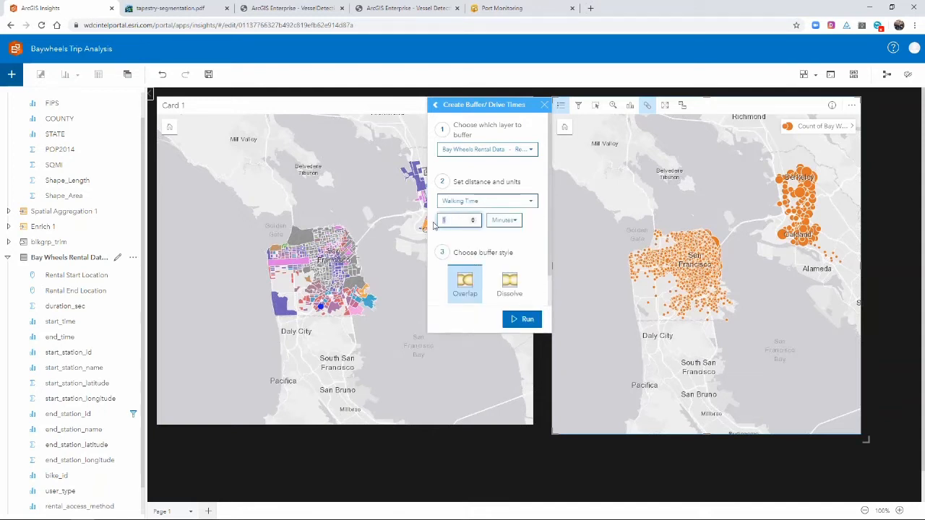
type("2")
left_click(515, 286)
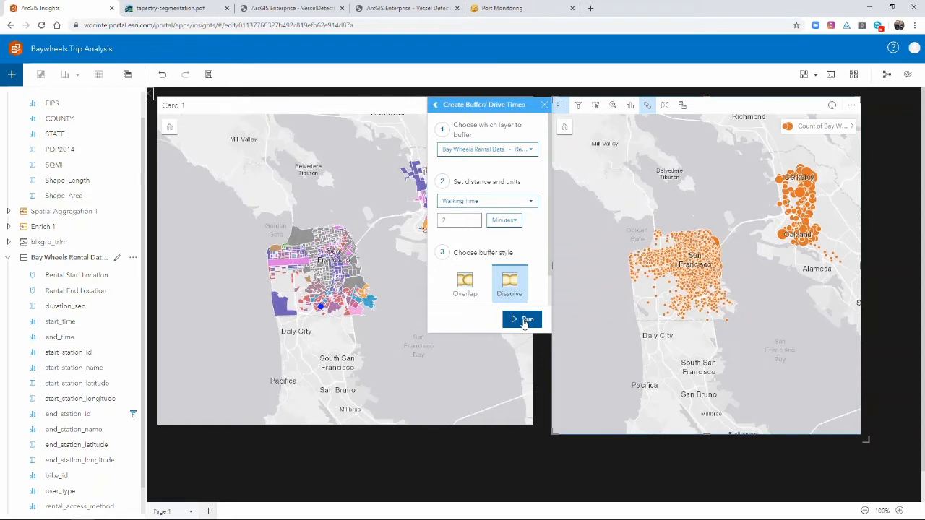
left_click(526, 321)
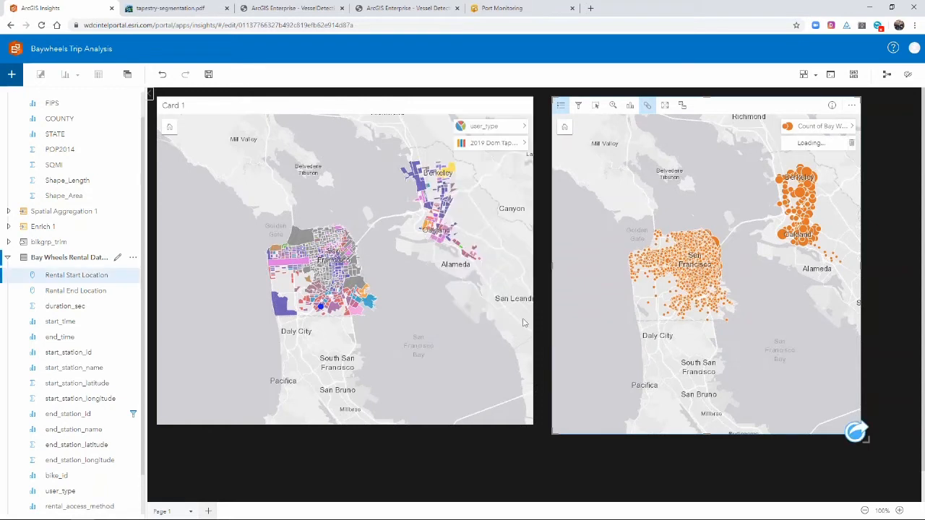
Style the rental layer on the second map by Rental Start Location with the Location (Single Symbol) type and close its layer options.
left_click(853, 127)
left_click(475, 124)
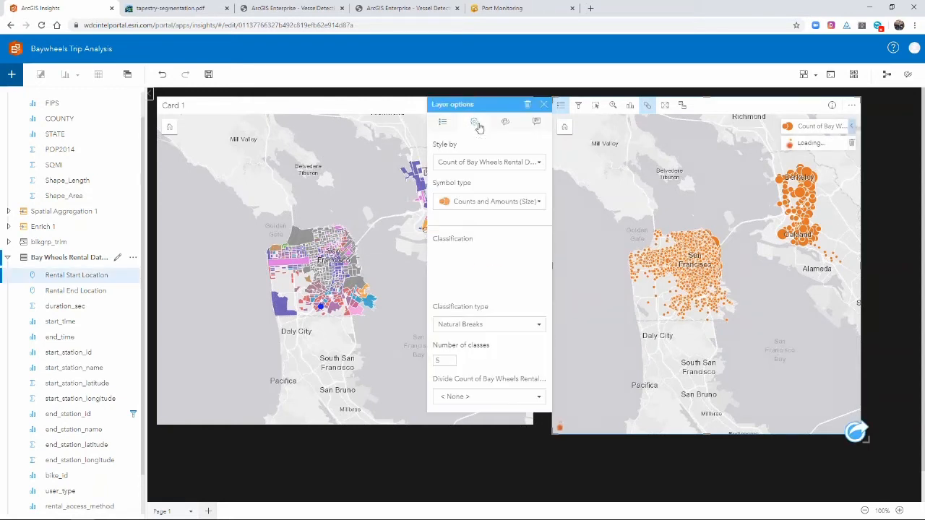
left_click(538, 167)
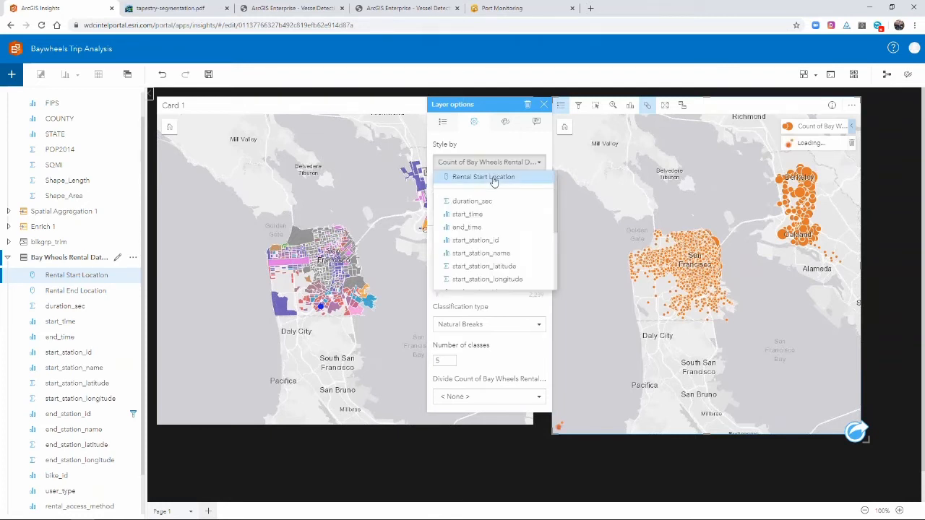
left_click(495, 179)
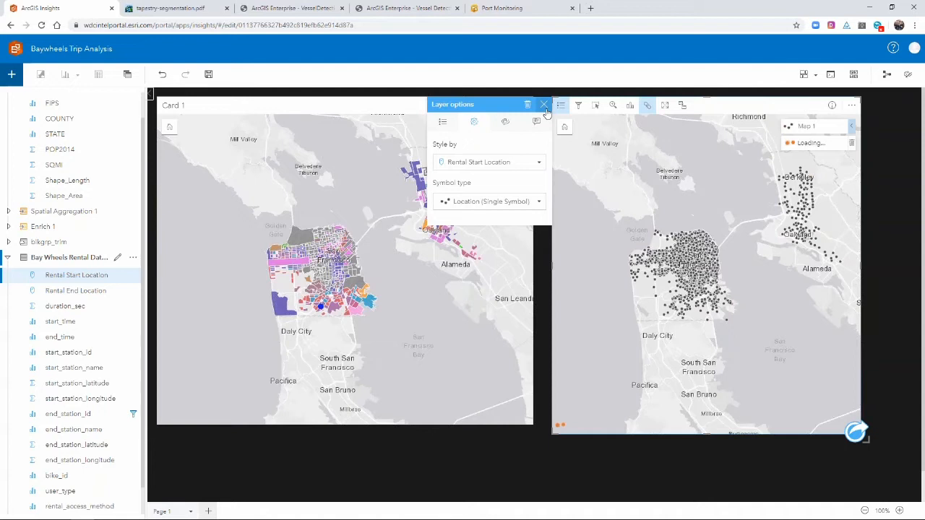
scroll(812, 335, "down", 3)
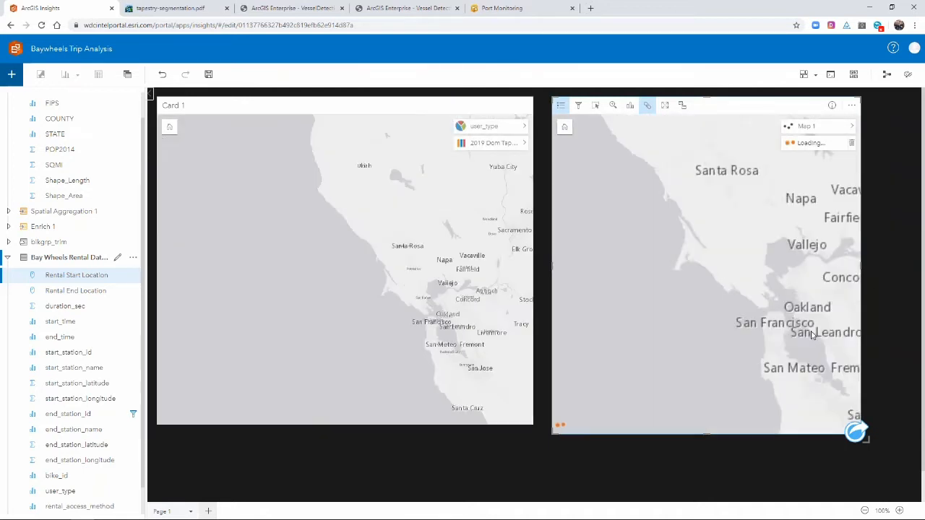
scroll(812, 335, "up", 3)
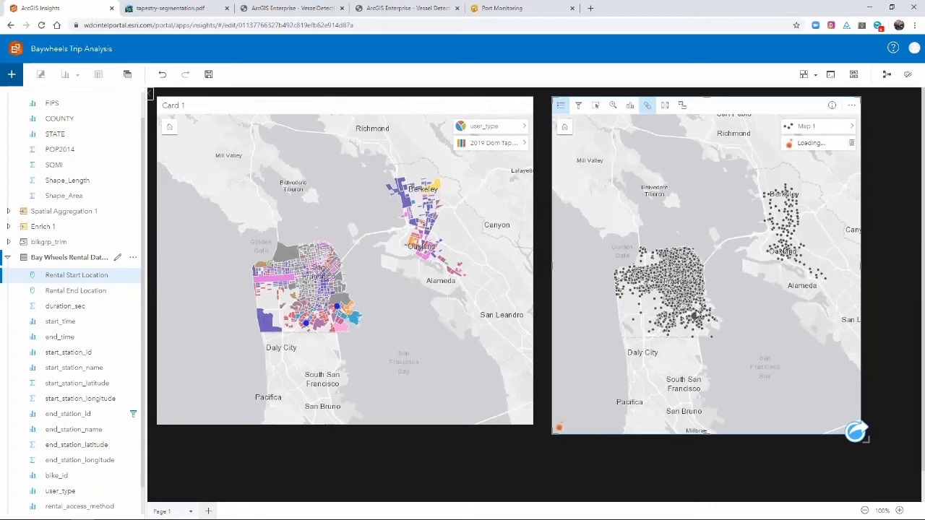
Shrink both map cards to a smaller matching height and place Card 2 directly against Card 1.
mouse_move(284, 286)
left_click_drag(865, 439, 744, 289)
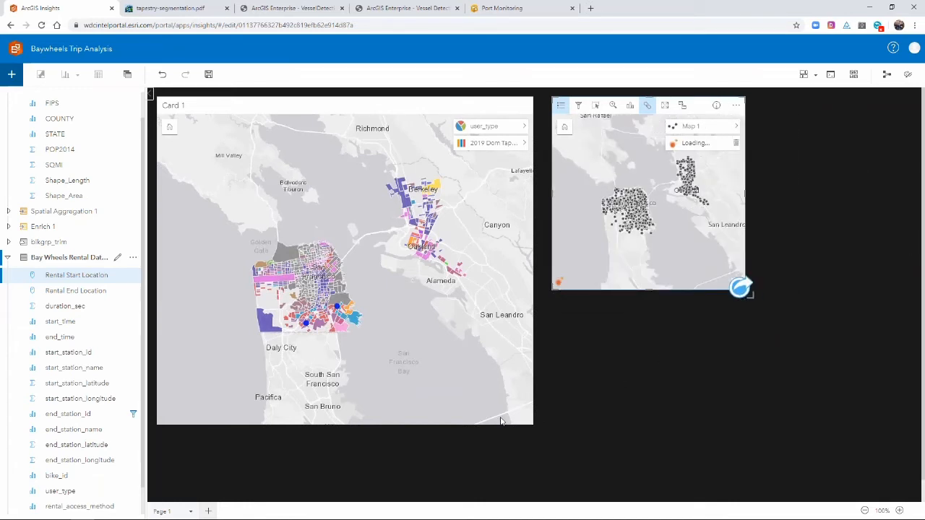
left_click_drag(470, 301, 442, 288)
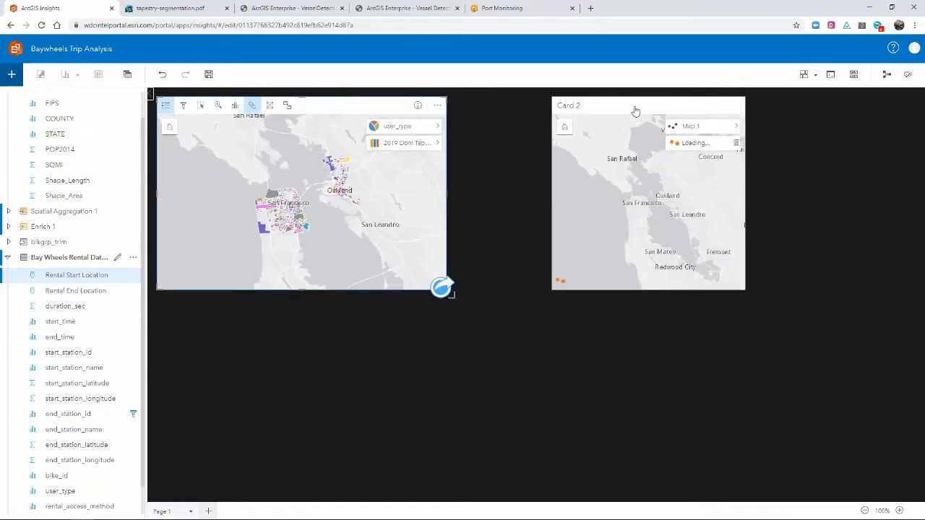
left_click_drag(635, 110, 531, 111)
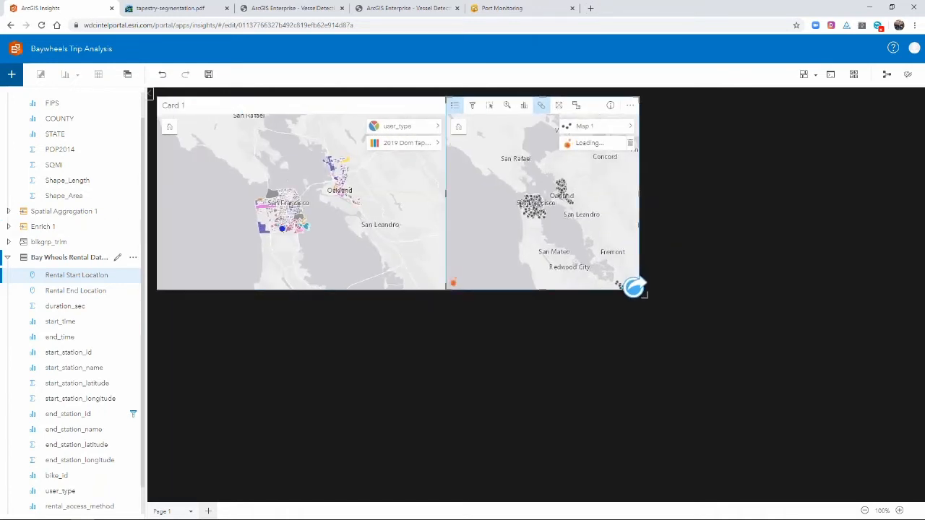
Create a third map card beside Card 2 from the Rental Start Location and Rental End Location fields of Bay Wheels Rental Data.
left_click(72, 277)
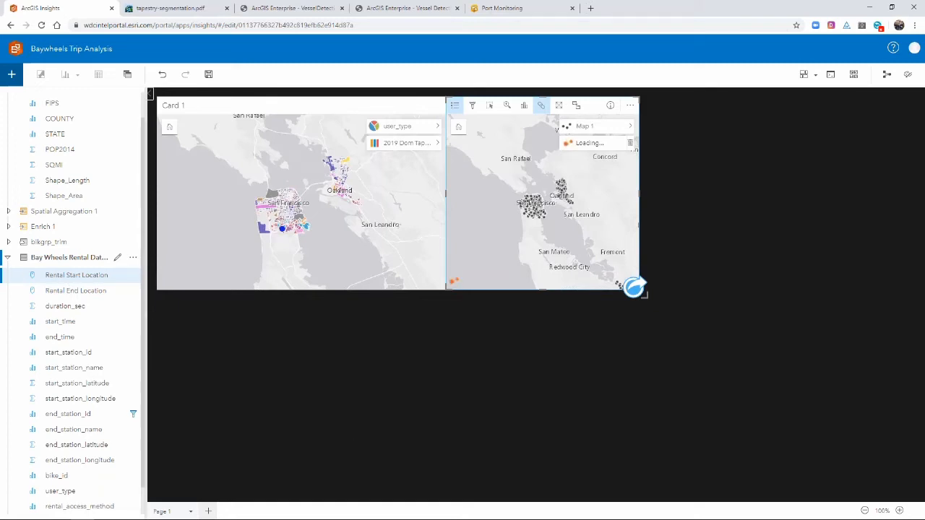
left_click(81, 276)
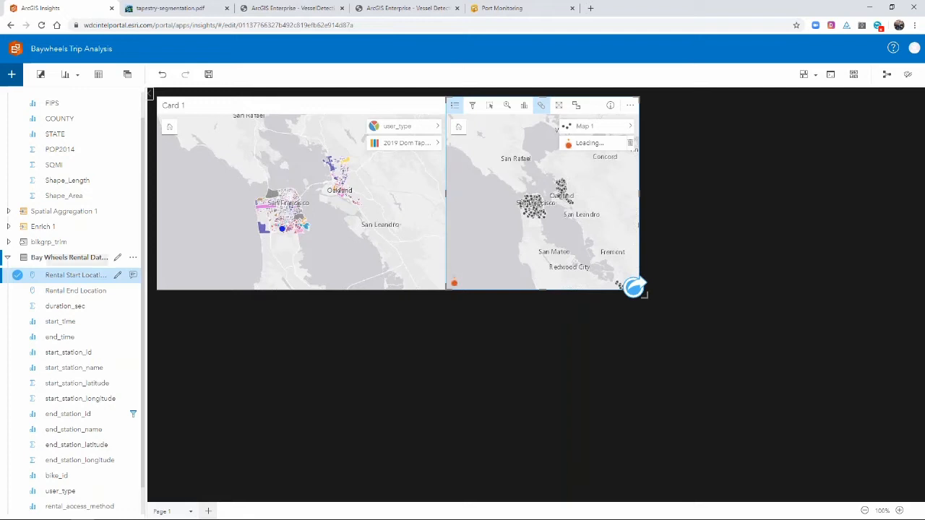
left_click(72, 291)
left_click_drag(72, 280, 770, 144)
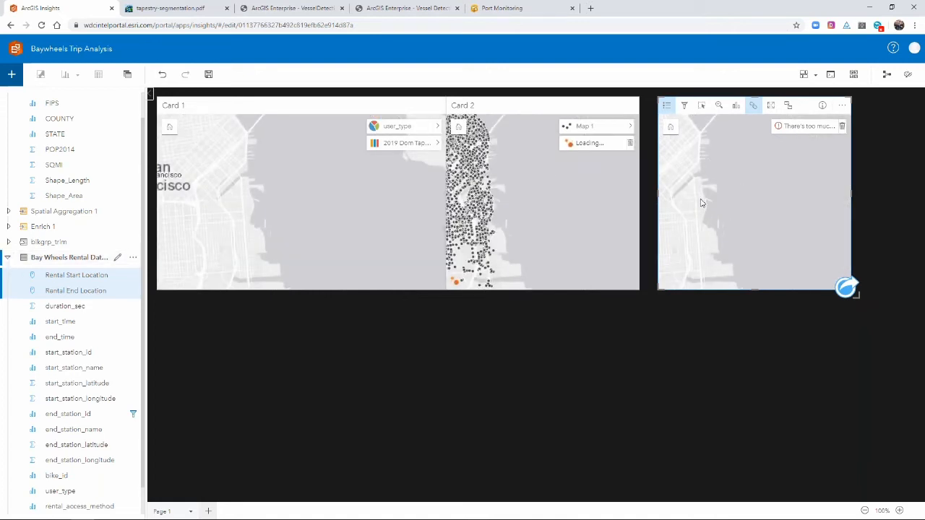
left_click_drag(701, 203, 768, 259)
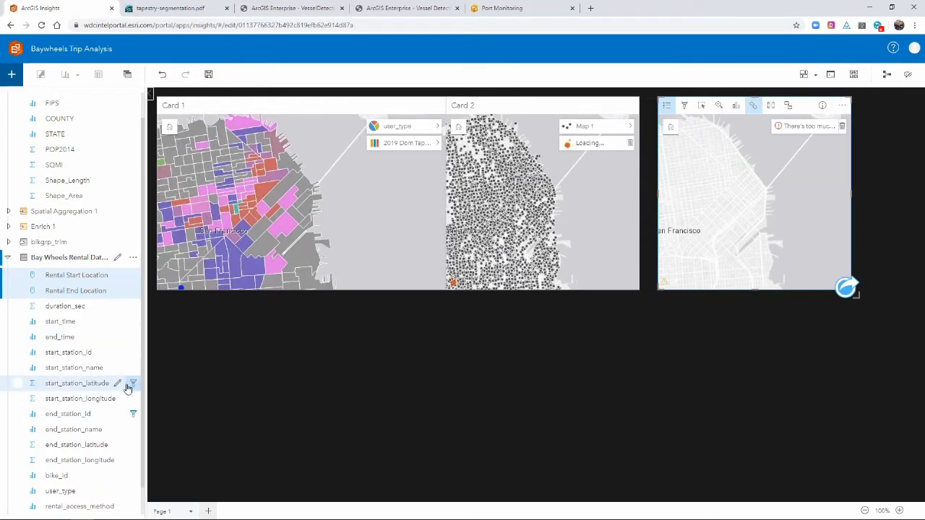
Filter Bay Wheels Rental Data by rental_access_method, keeping app and clipper and excluding <No Data>.
scroll(127, 389, "down", 1)
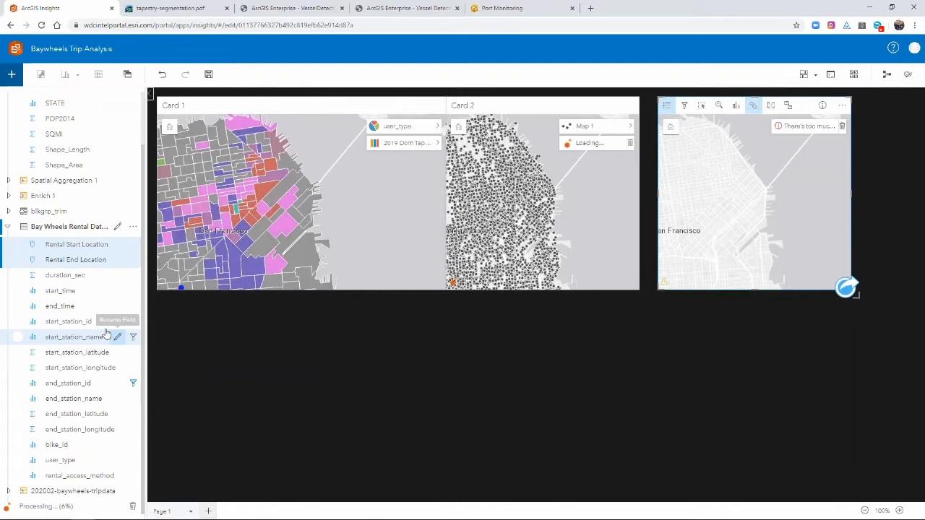
left_click(8, 237)
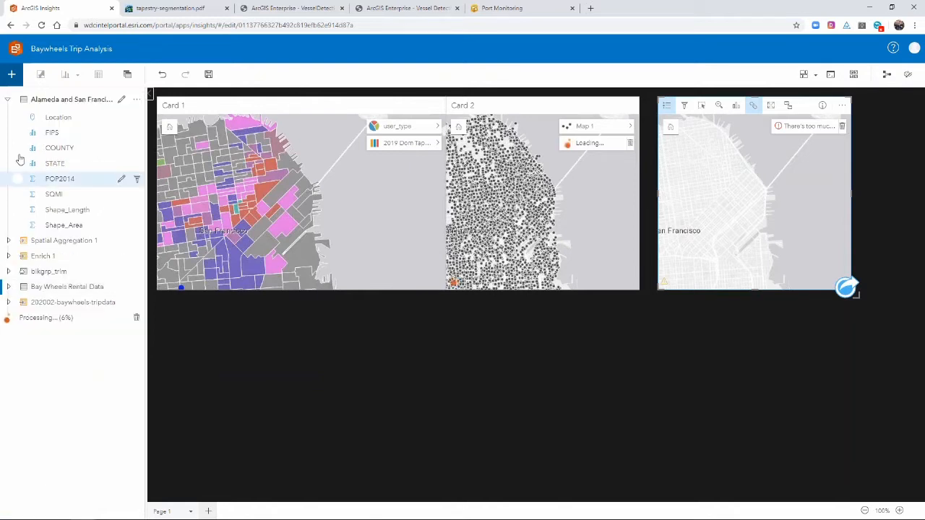
left_click(8, 287)
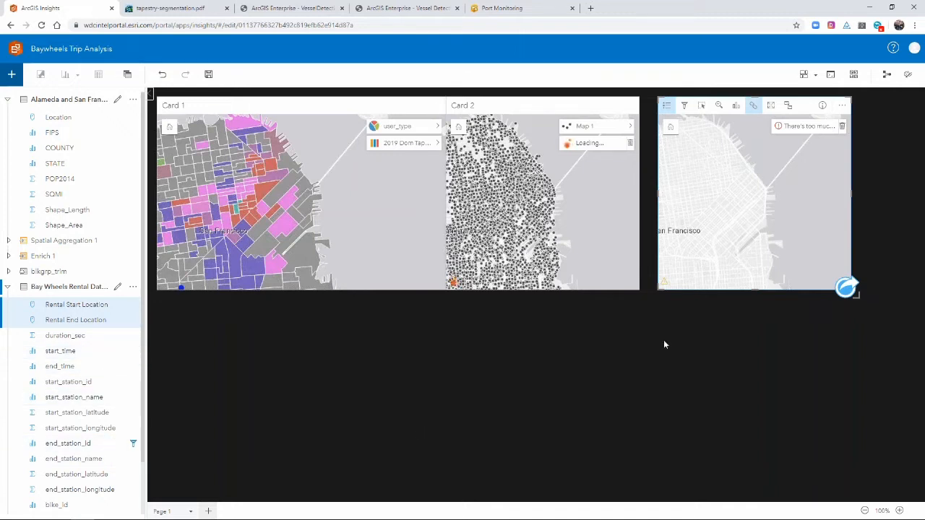
scroll(95, 374, "down", 1)
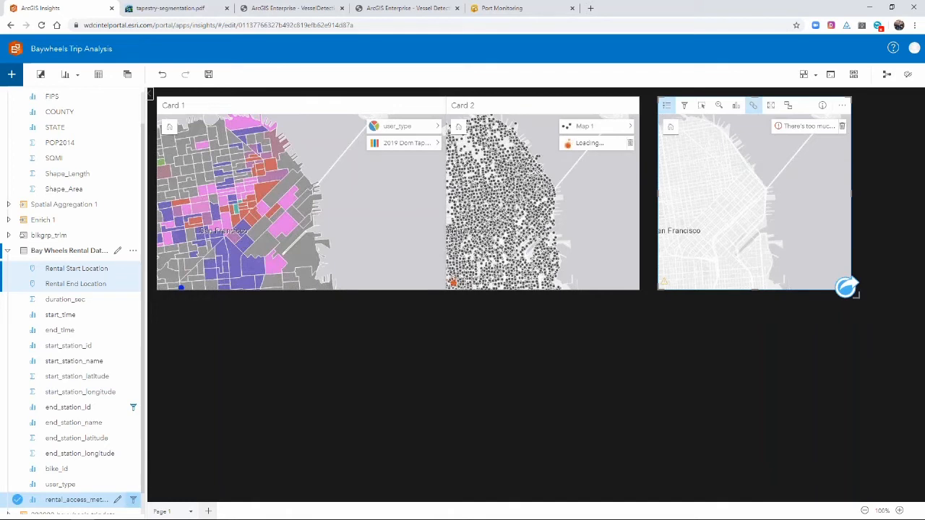
left_click(133, 500)
left_click(59, 444)
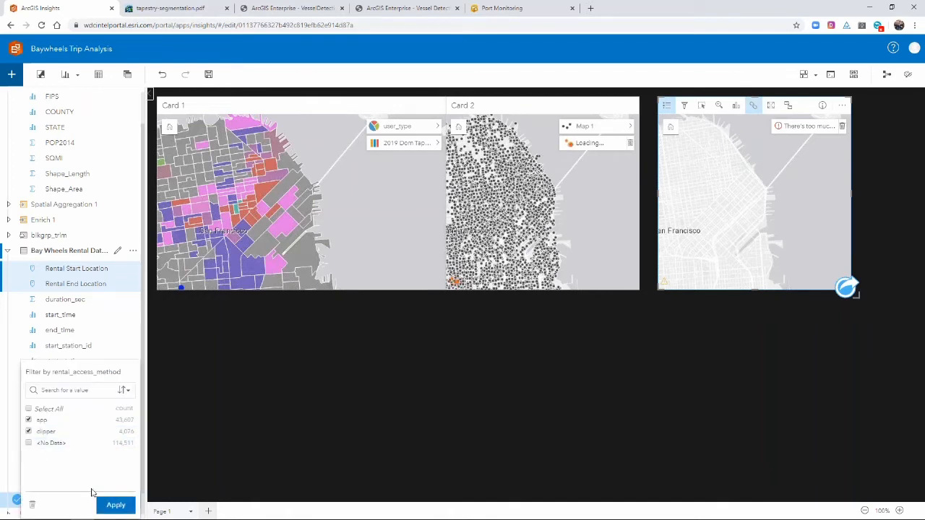
left_click(114, 505)
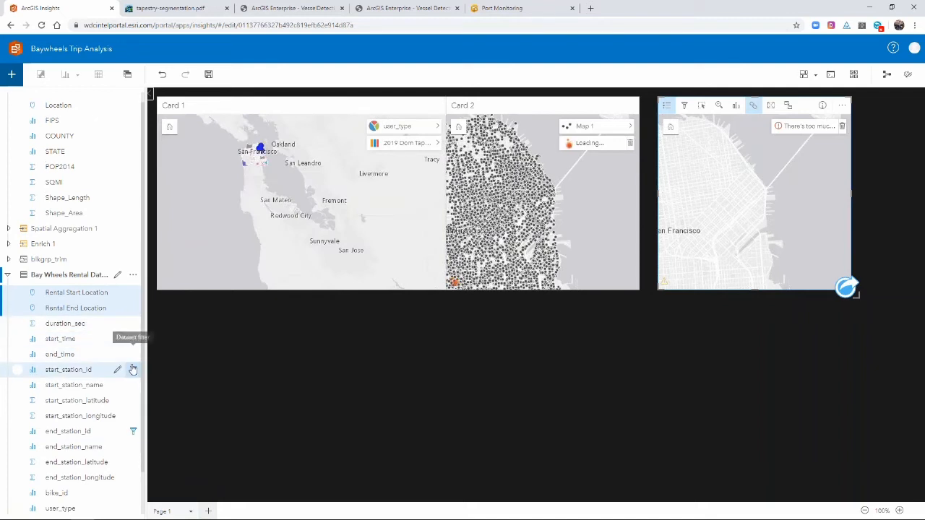
Check the display field choices for Rental End Location and the values included in the end_station_id filter.
left_click(133, 308)
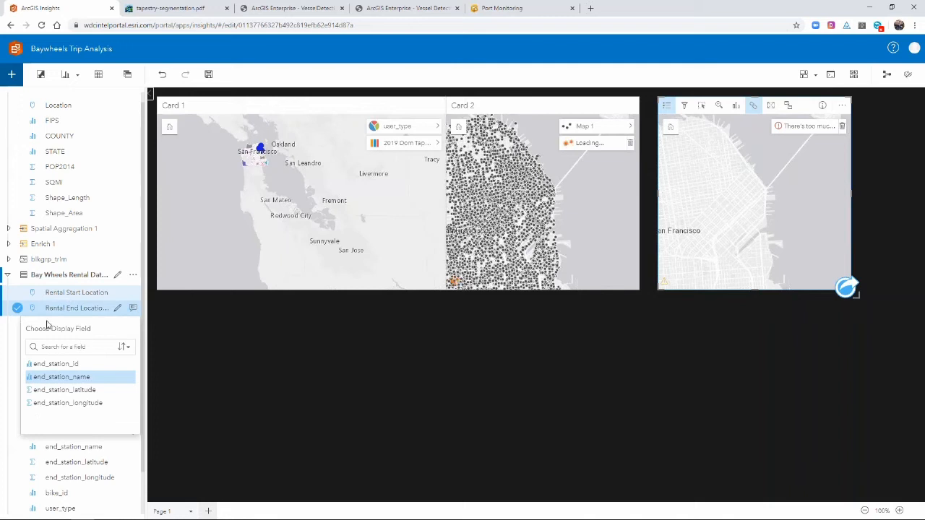
left_click(292, 431)
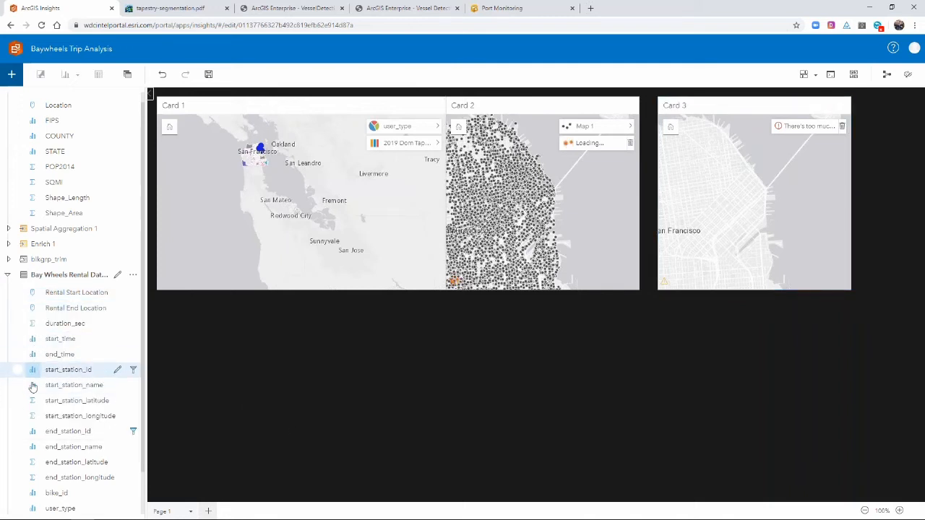
left_click(133, 431)
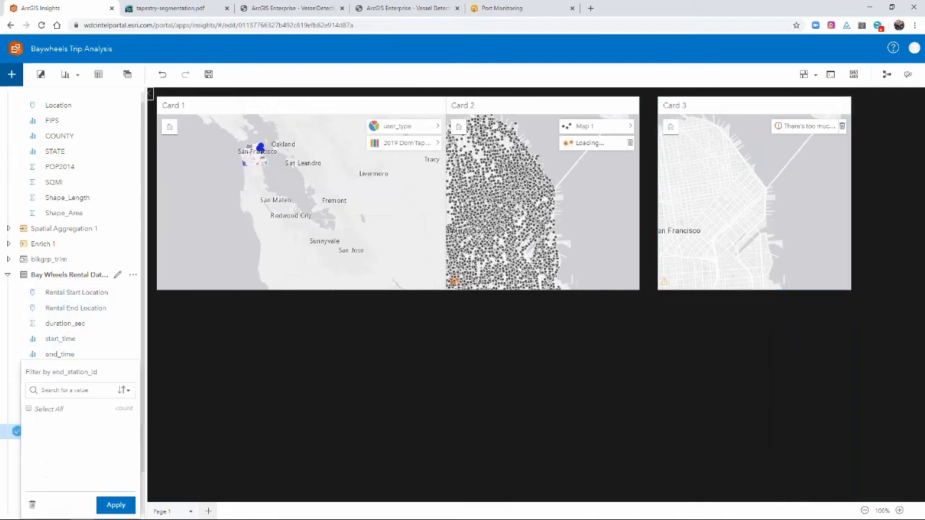
scroll(101, 430, "down", 10)
left_click_drag(134, 432, 138, 488)
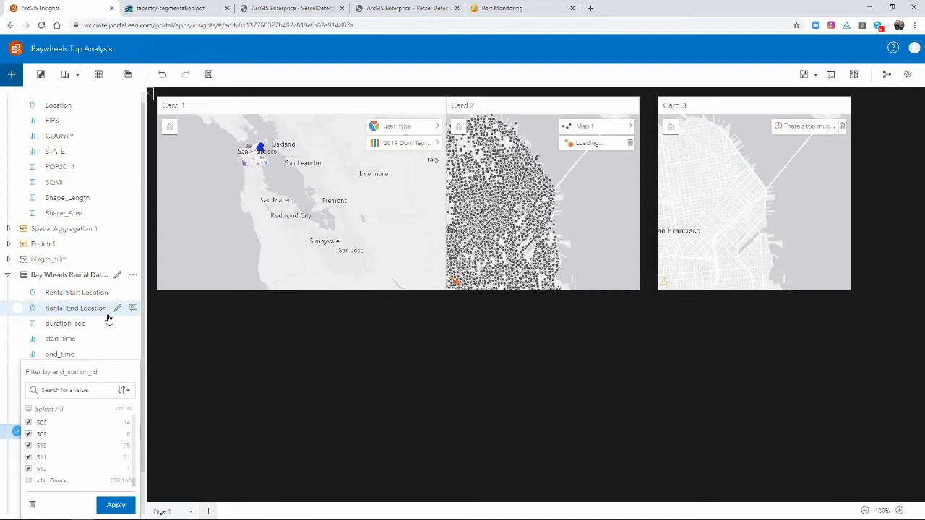
left_click(200, 345)
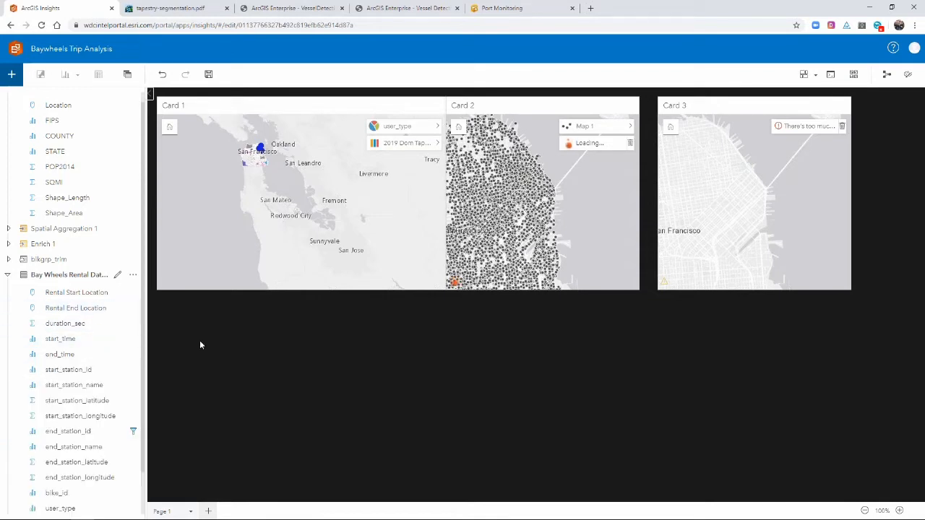
Filter Bay Wheels Rental Data by start_station_id to exclude <No Data>.
left_click(134, 371)
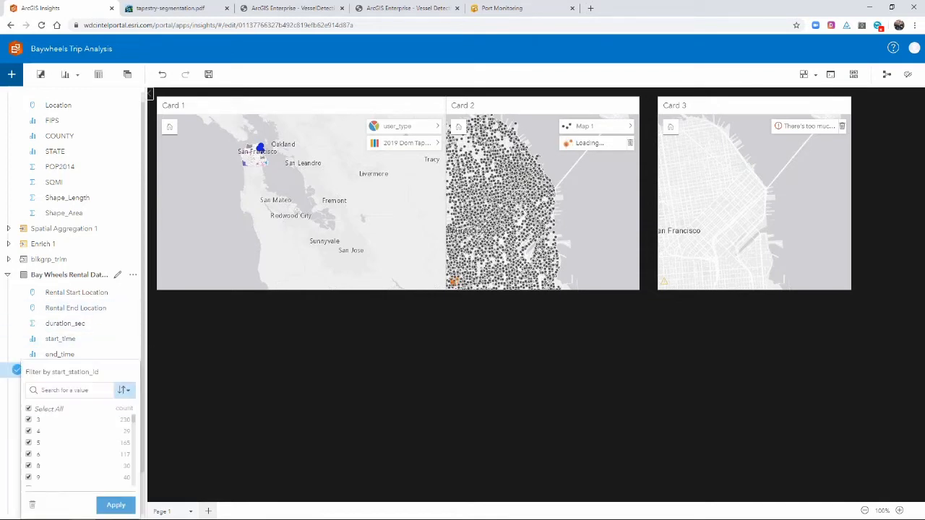
left_click(30, 409)
left_click_drag(135, 426, 134, 488)
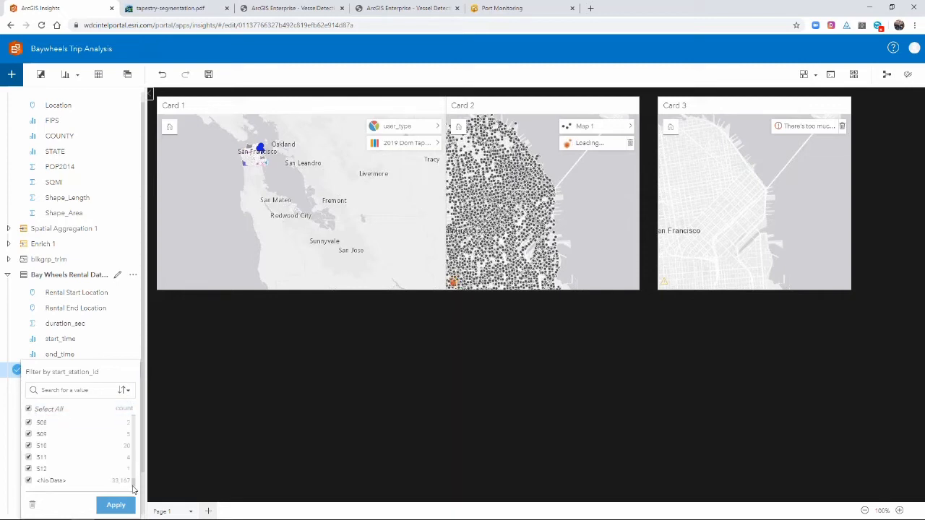
left_click(28, 481)
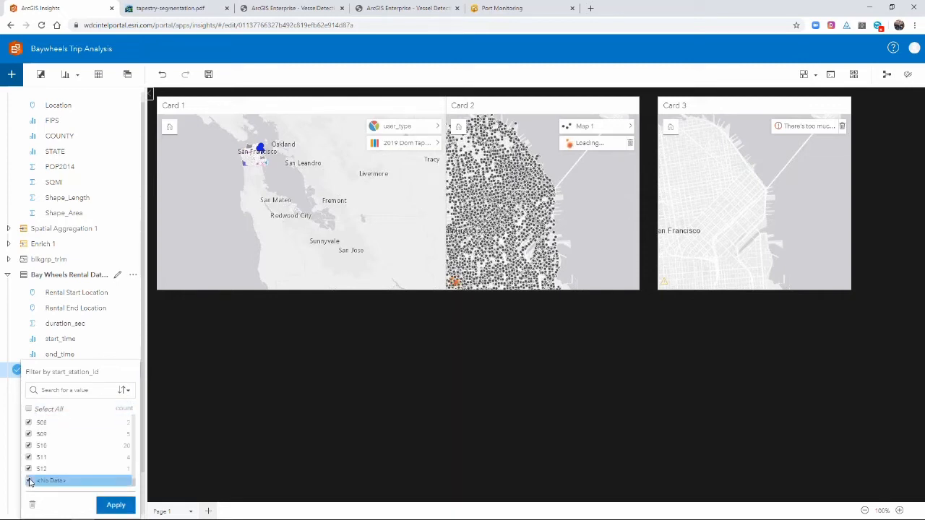
left_click(115, 505)
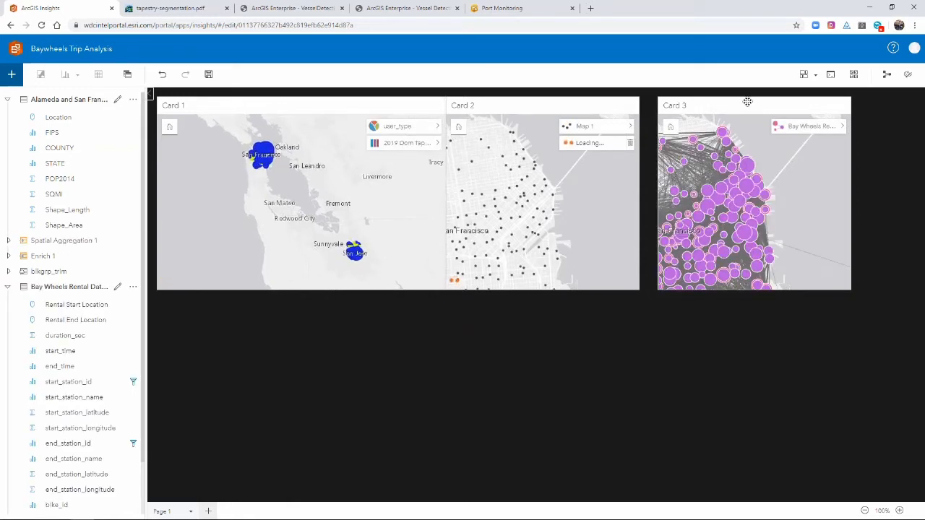
Move Card 3 below the other two cards and widen it on both sides, starting flush with Card 1's outer edge.
left_click_drag(747, 103, 449, 301)
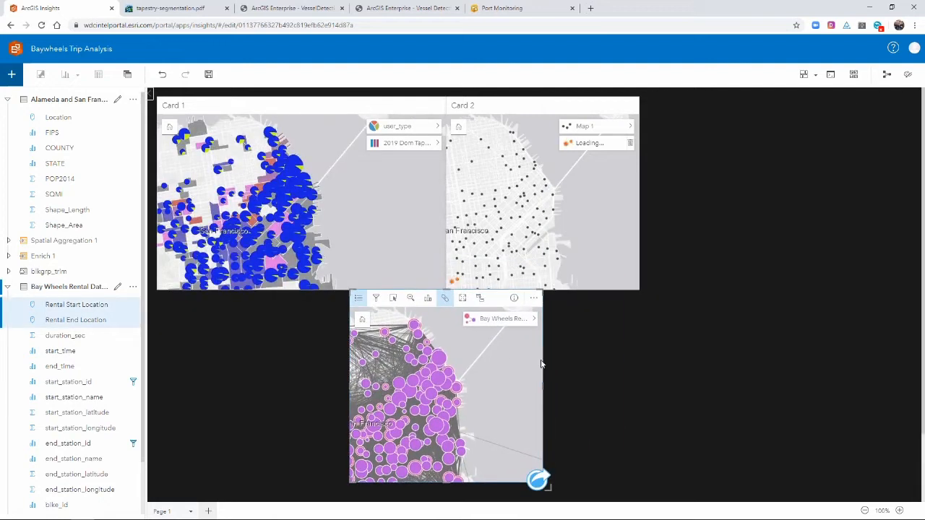
left_click_drag(543, 385, 803, 383)
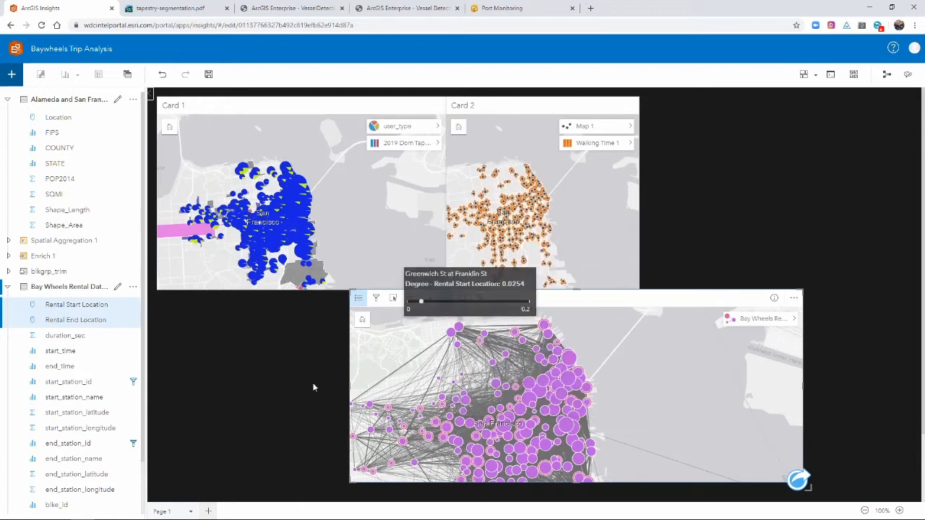
left_click_drag(350, 385, 157, 383)
mouse_move(323, 378)
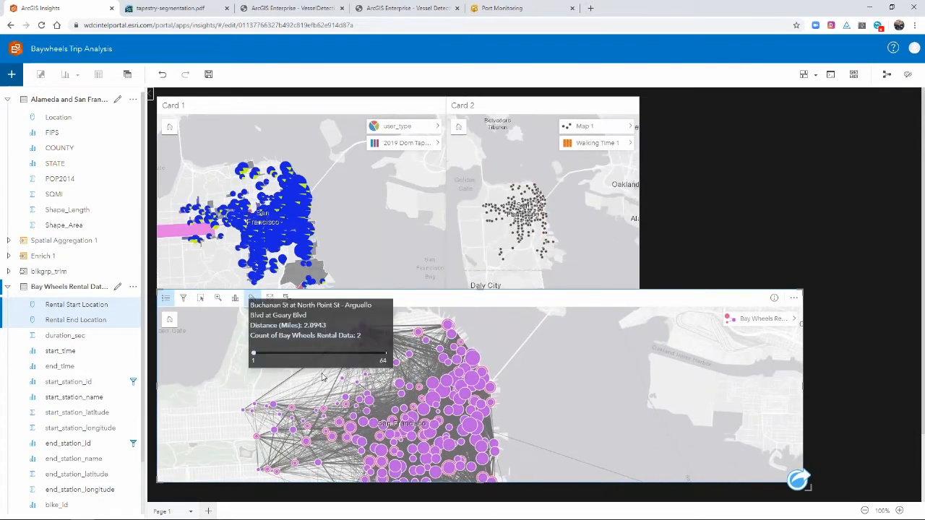
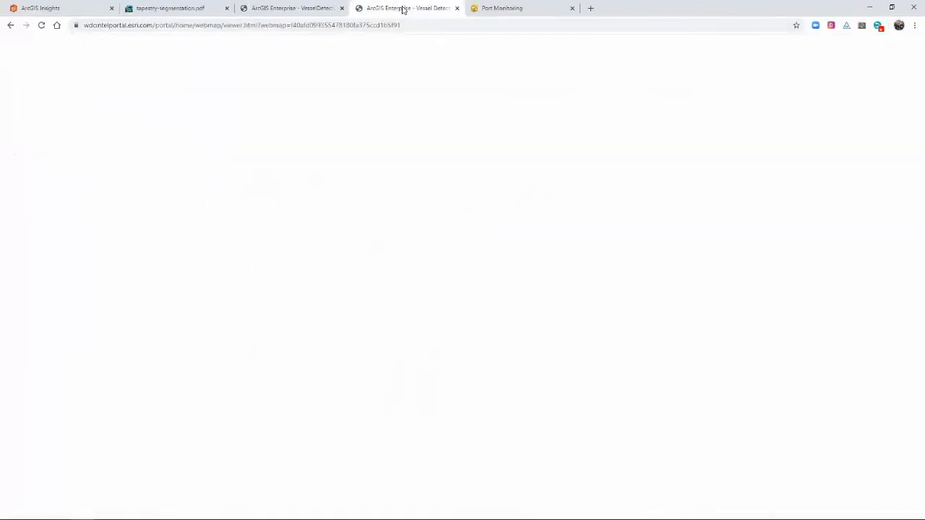
View the VesselDetection_PreArcade web map, switch to the Vessel Detection map, and check the refresh interval of its Spire Detected Ship Locations layer.
left_click(304, 14)
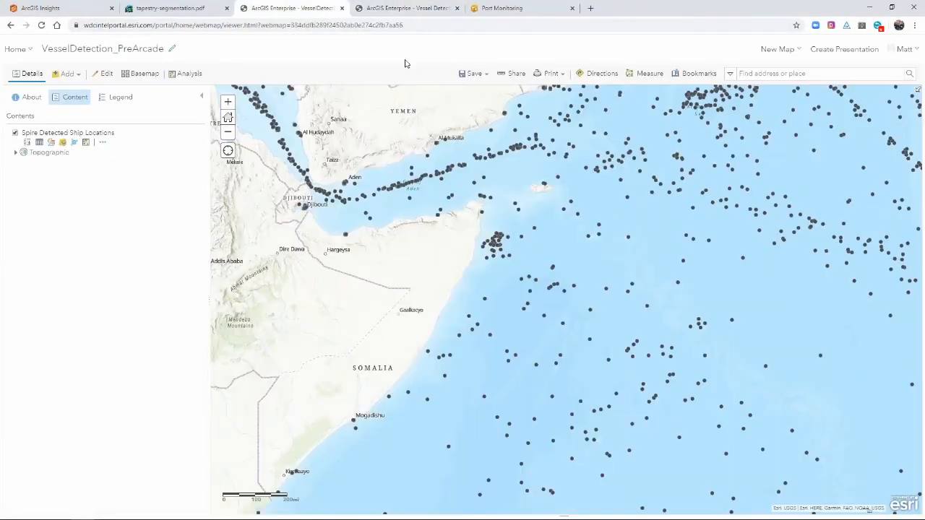
left_click(411, 8)
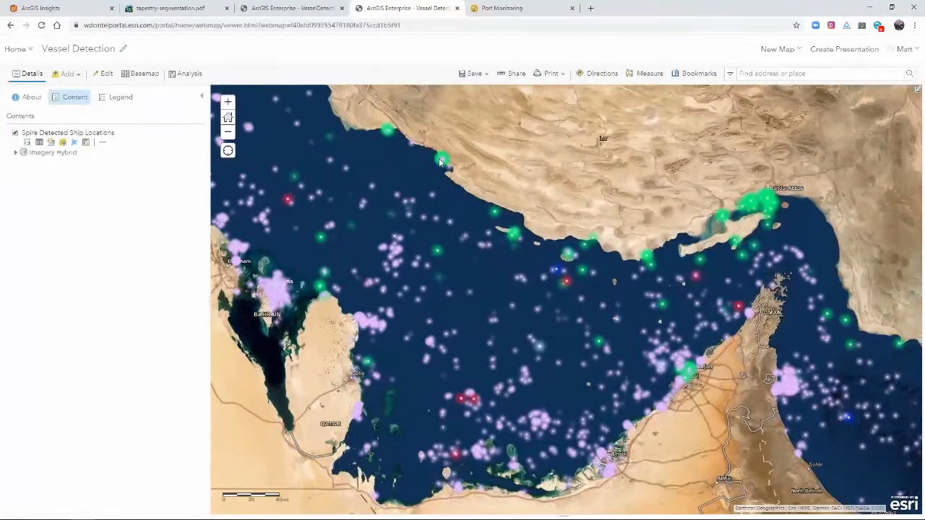
left_click(102, 143)
mouse_move(135, 318)
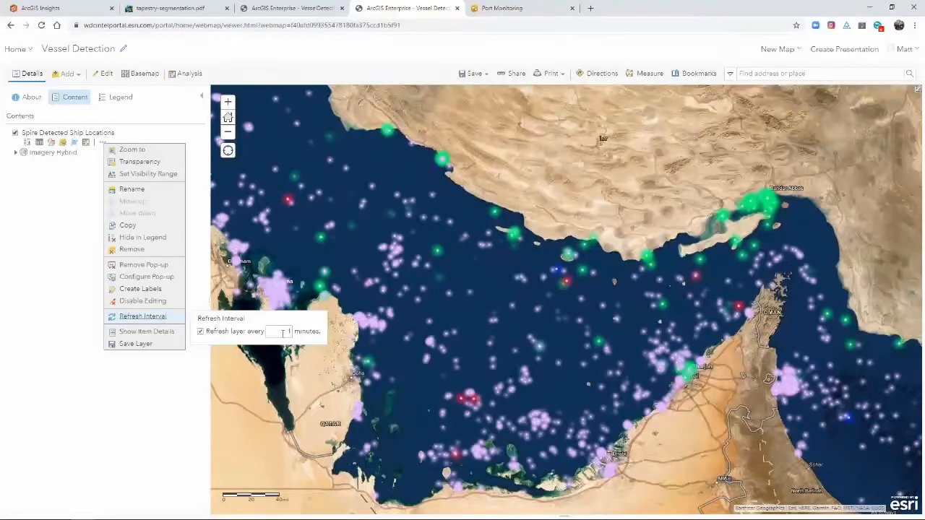
left_click(63, 303)
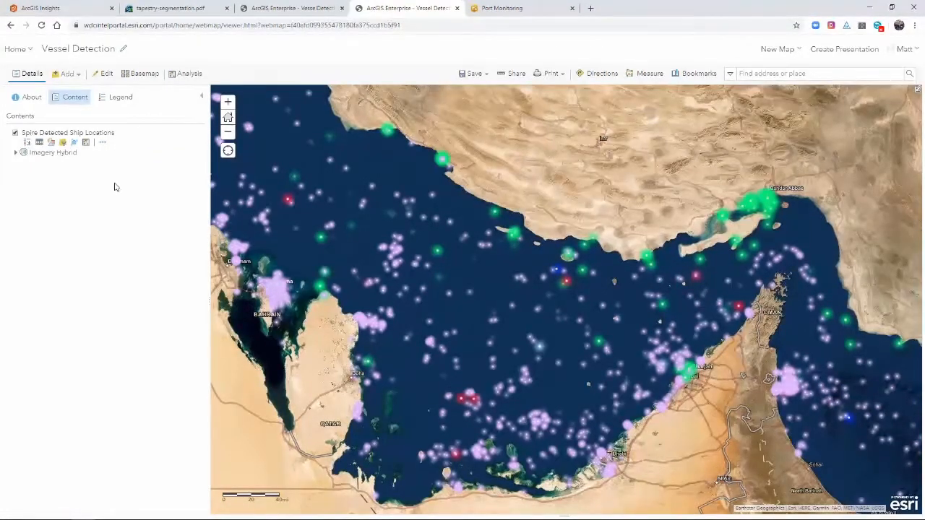
Examine the flag-based unique symbol style of Spire Detected Ship Locations and its per-feature transparency settings.
left_click(52, 143)
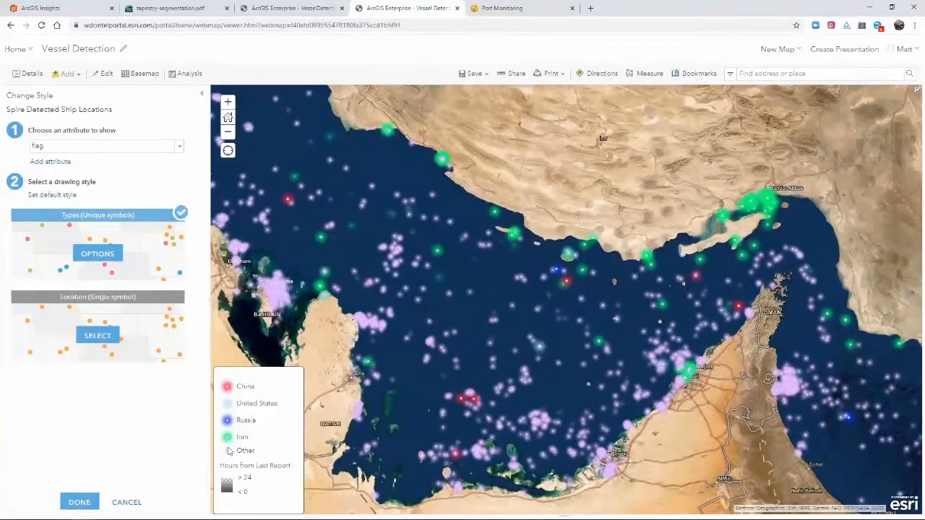
left_click(96, 254)
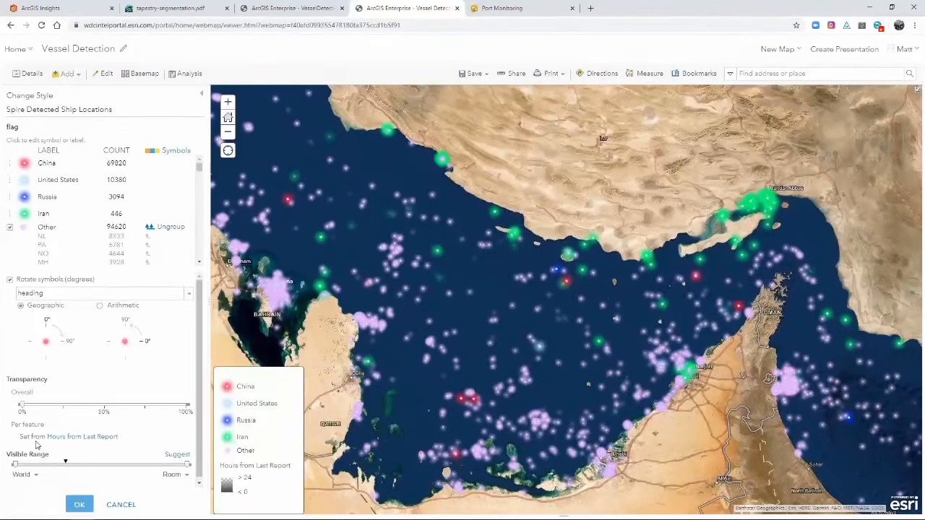
left_click(64, 438)
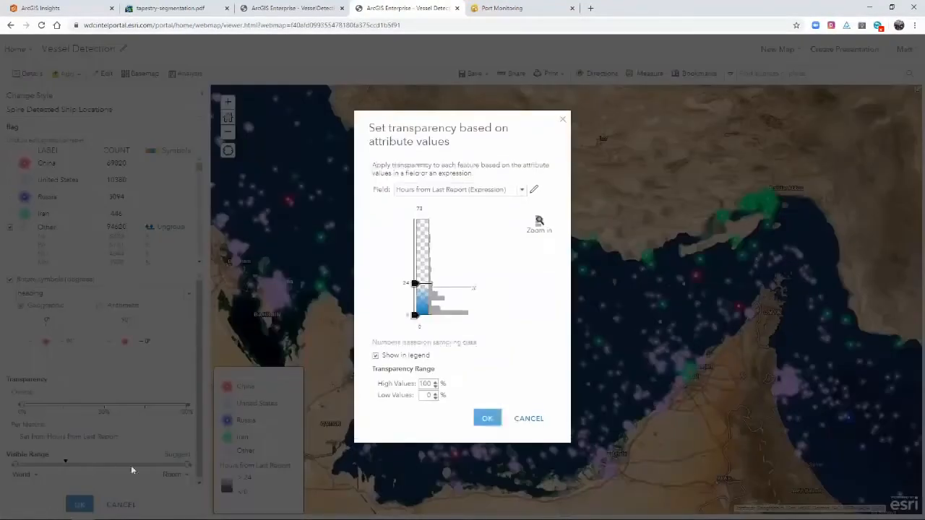
left_click(522, 191)
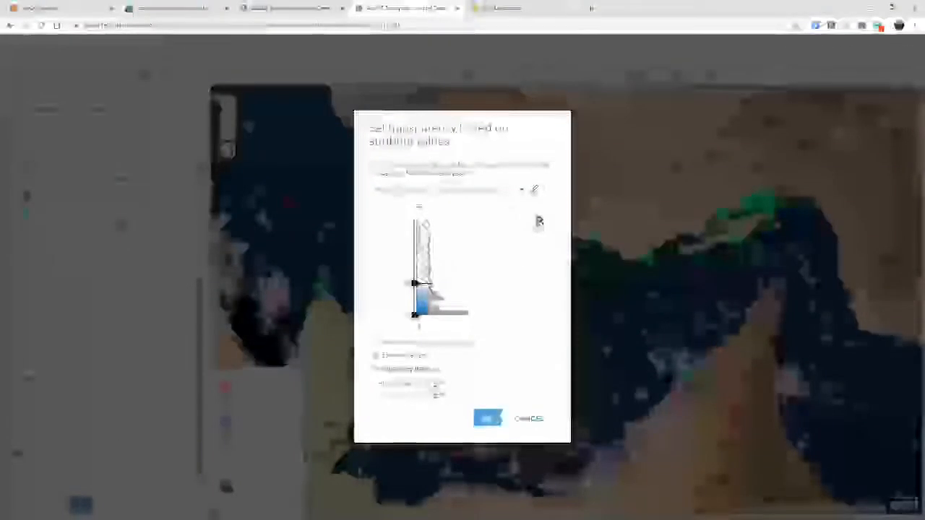
Review and test the Hours from Last Report transparency expression, and exit the layer's style settings without applying changes.
left_click(535, 189)
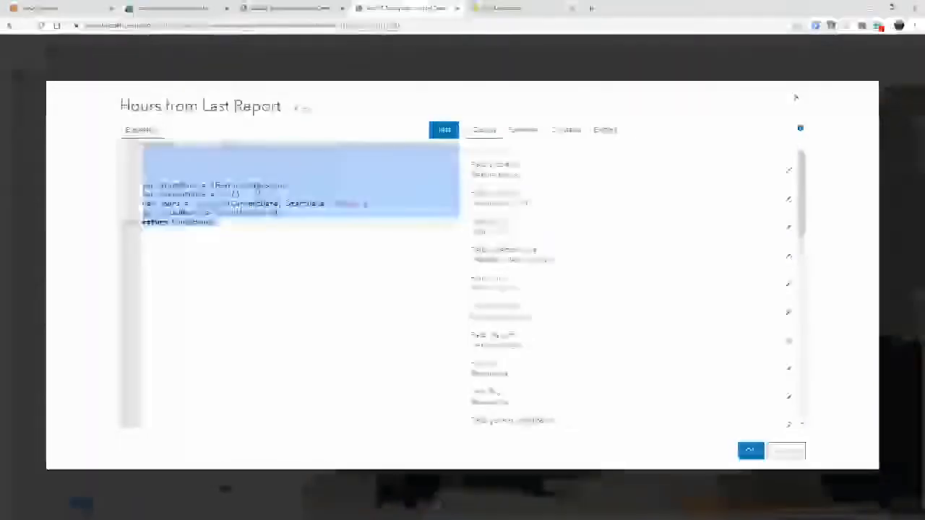
scroll(537, 306, "down", 5)
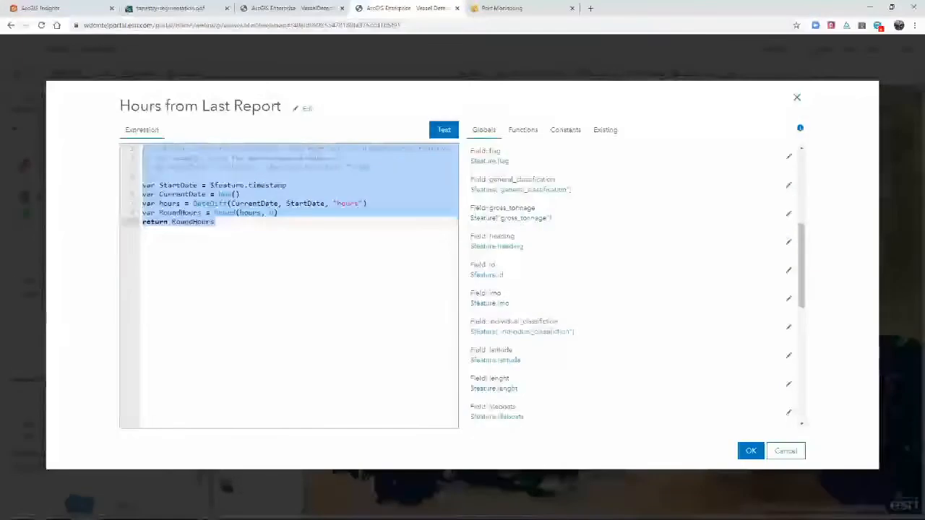
left_click(443, 132)
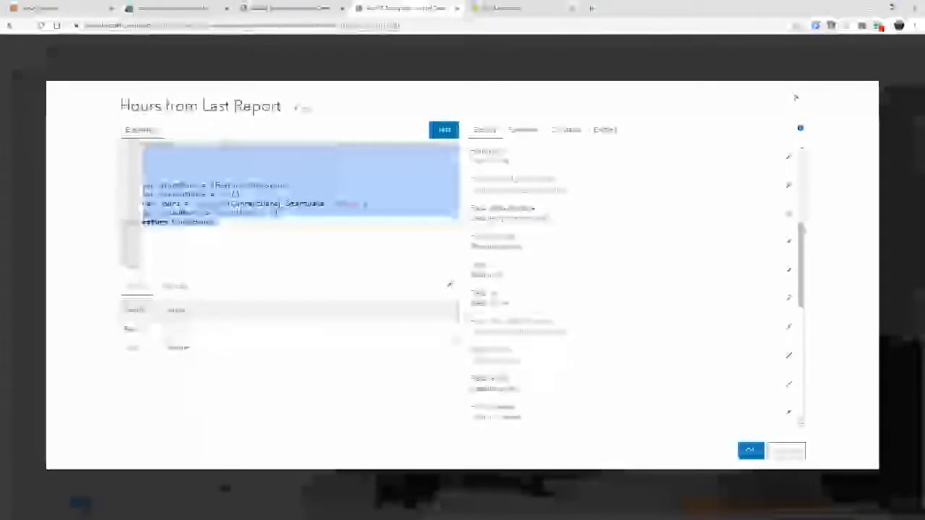
left_click(750, 452)
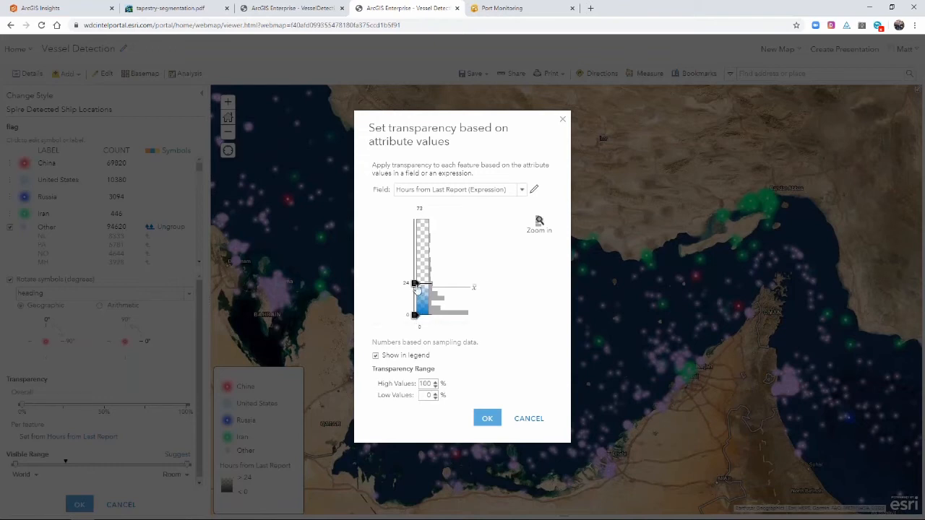
left_click(488, 419)
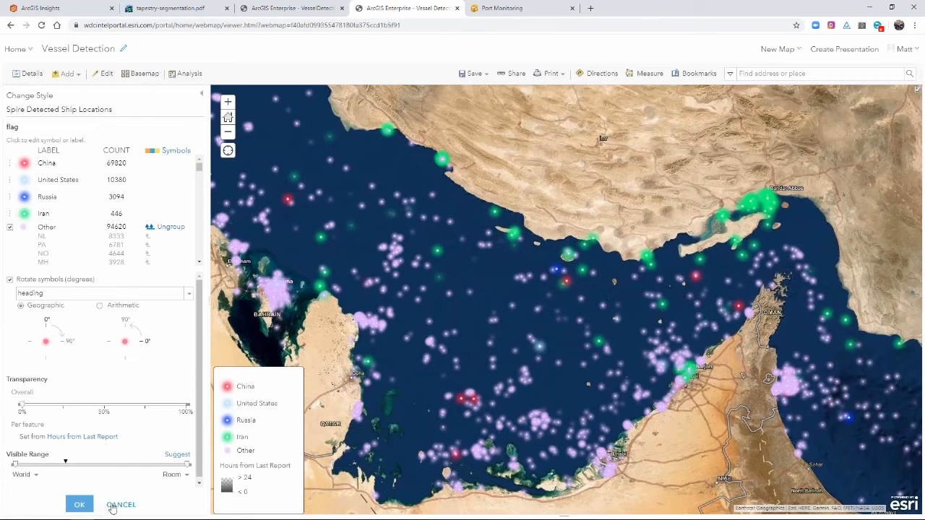
left_click(116, 508)
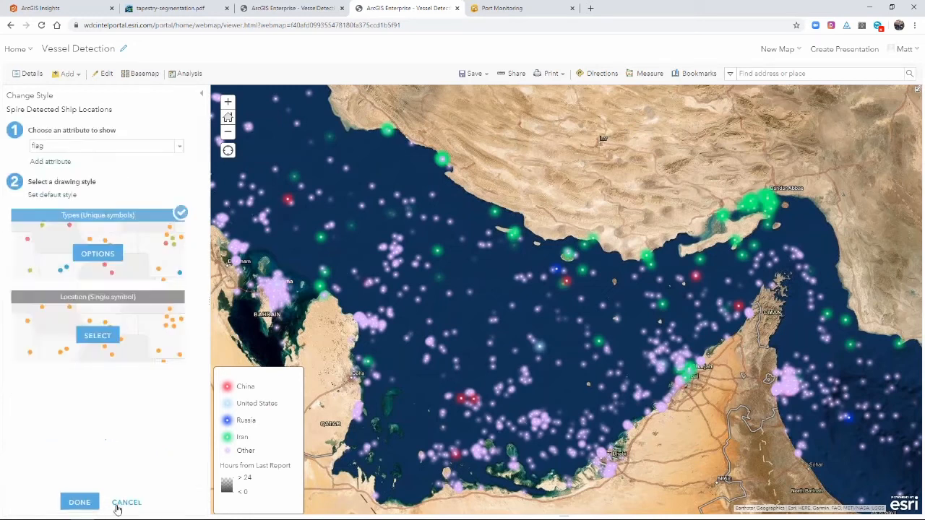
left_click(120, 507)
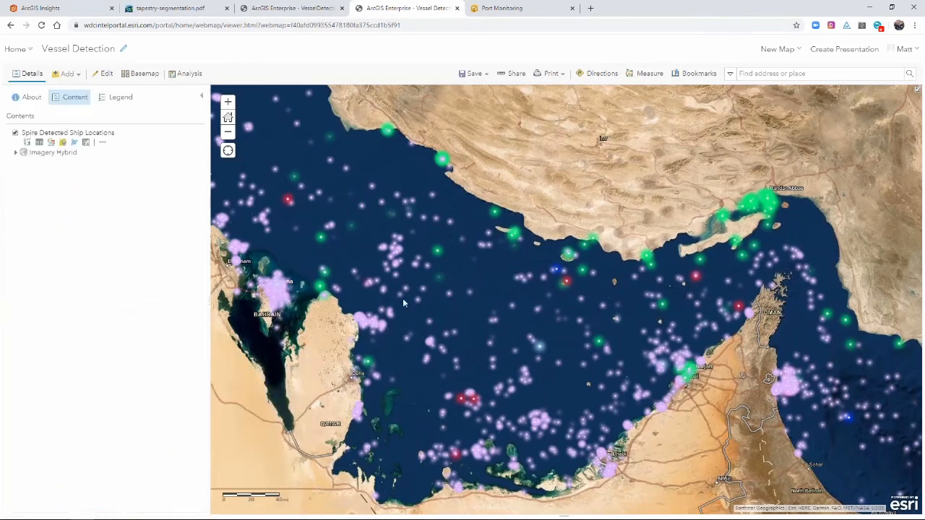
Inspect an Iran-flagged ship's pop-up and the custom attribute display configured for the Spire Detected Ship Locations pop-ups.
left_click(438, 252)
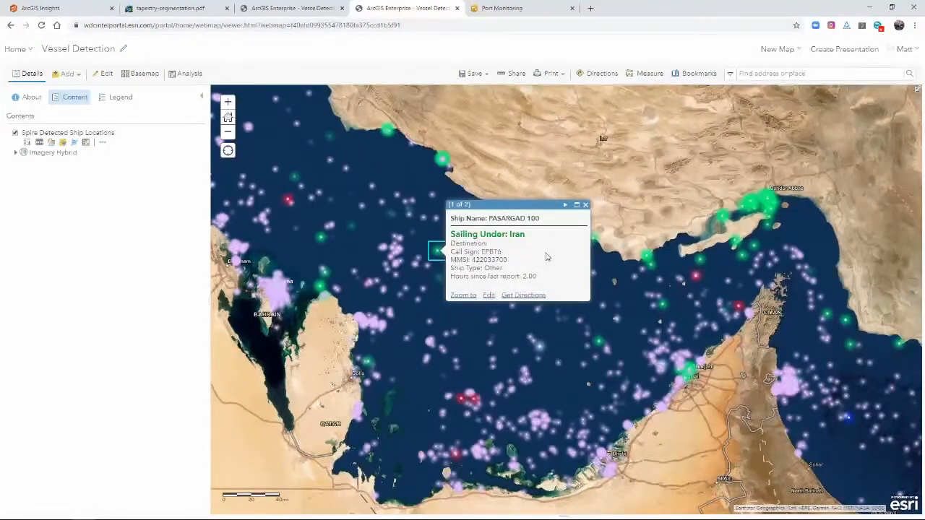
left_click(586, 206)
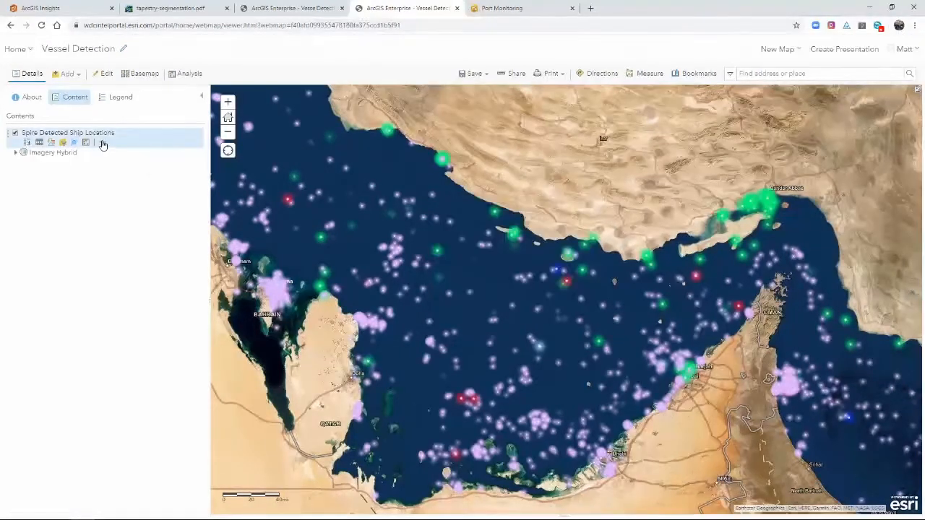
left_click(102, 143)
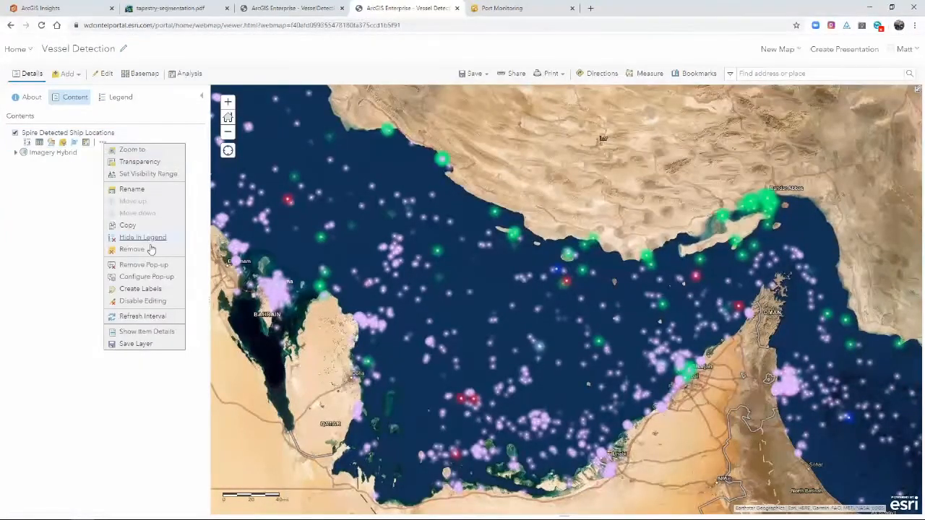
left_click(141, 278)
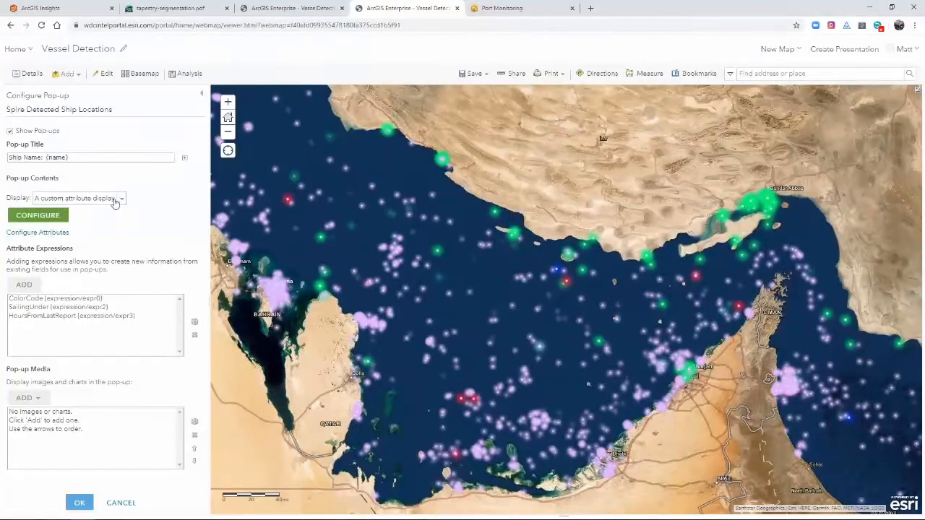
left_click(37, 216)
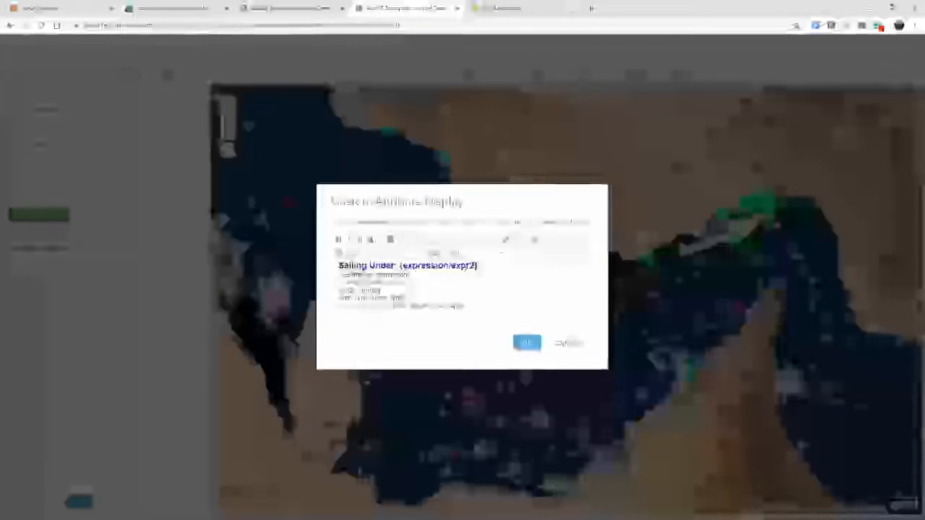
left_click(509, 255)
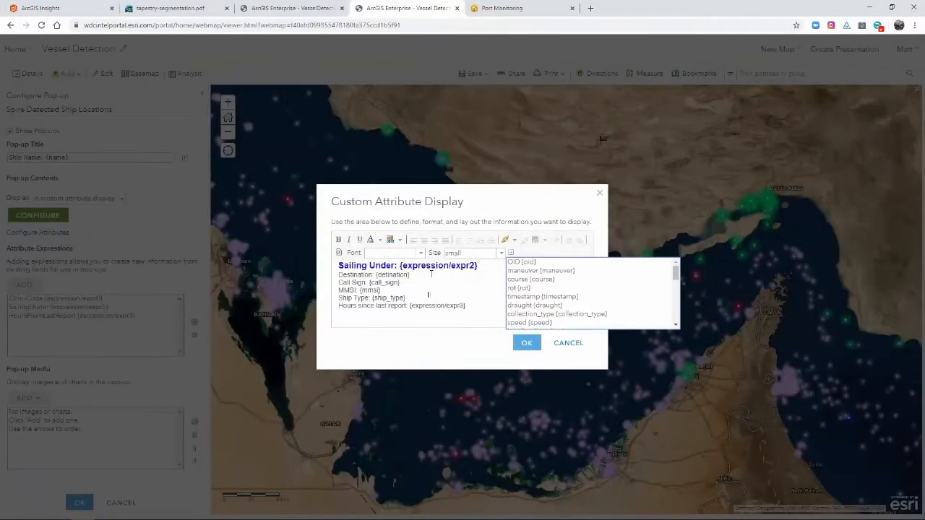
left_click(563, 343)
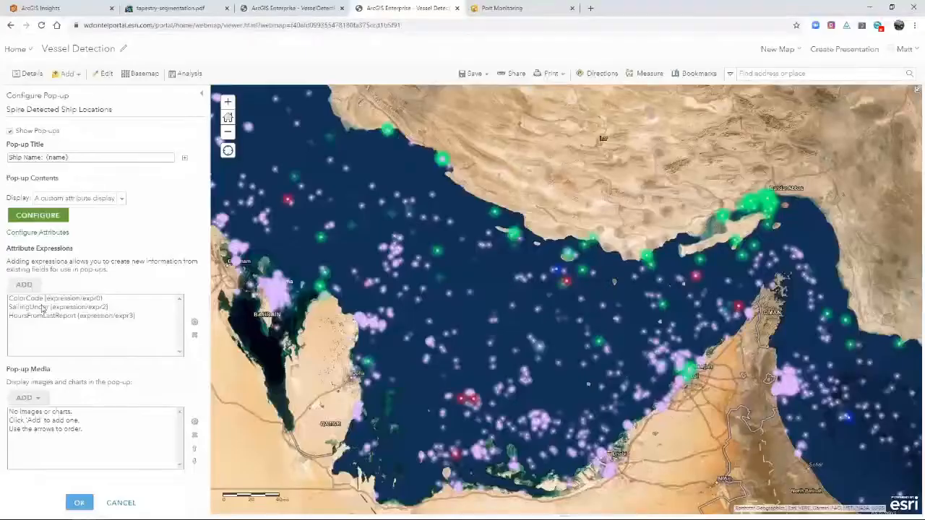
Review the ColorCode attribute expression that assigns a colour to each ship's flag.
left_click(44, 298)
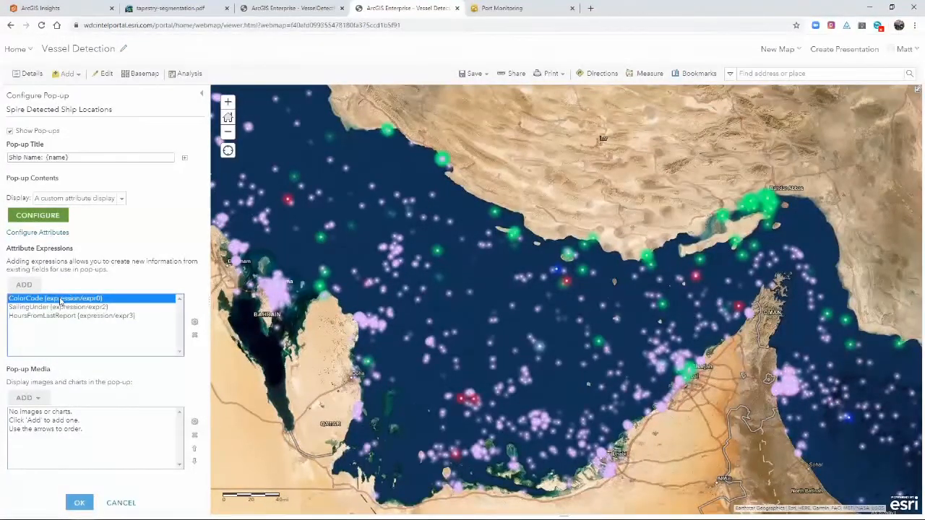
left_click(194, 322)
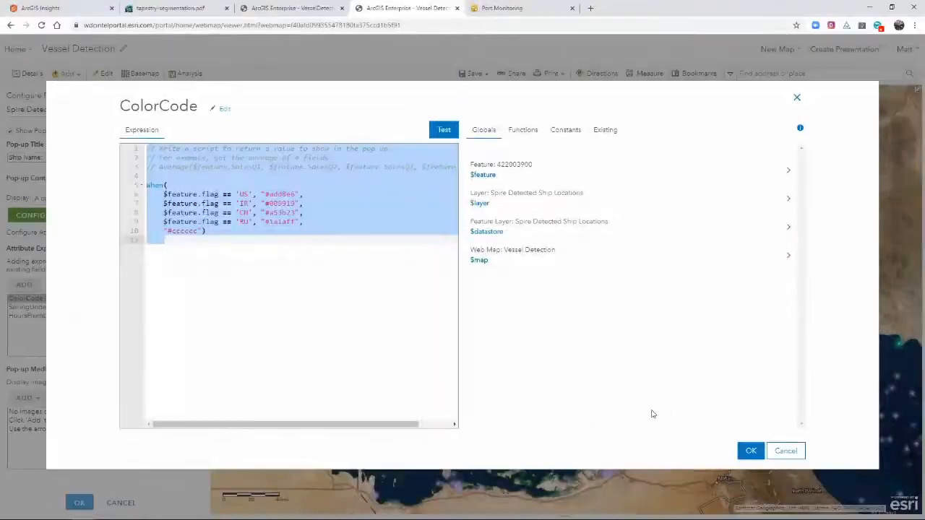
left_click(44, 326)
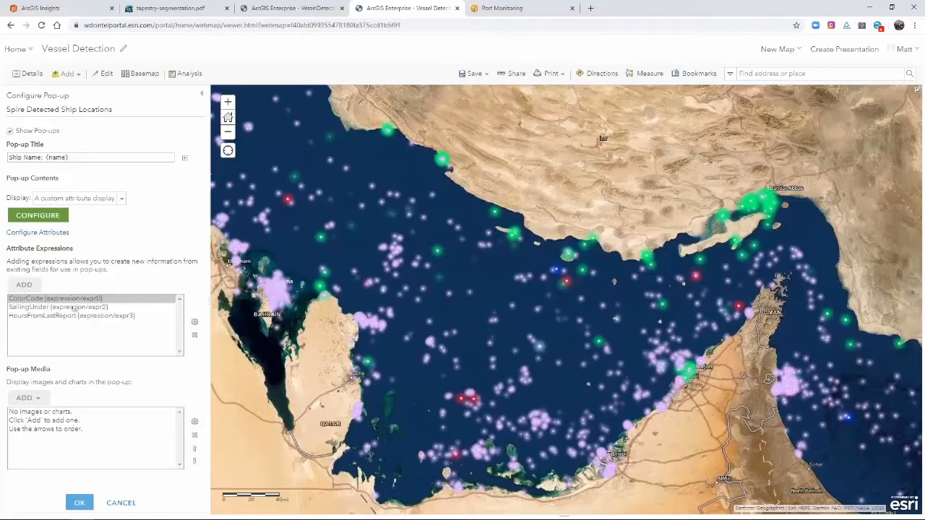
Review the SailingUnder expression alongside an Iran-flagged ship's pop-up, and review the HoursFromLastReport expression.
left_click(73, 308)
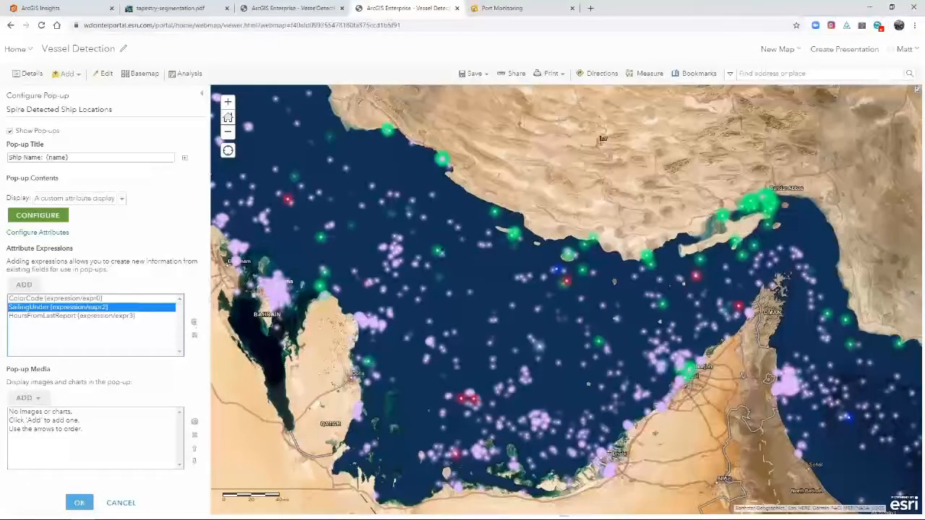
left_click(437, 249)
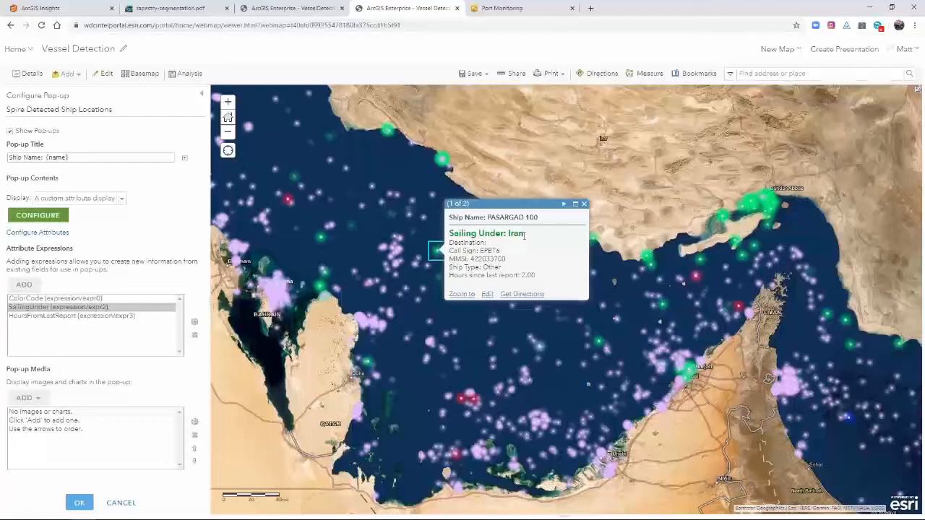
left_click(584, 204)
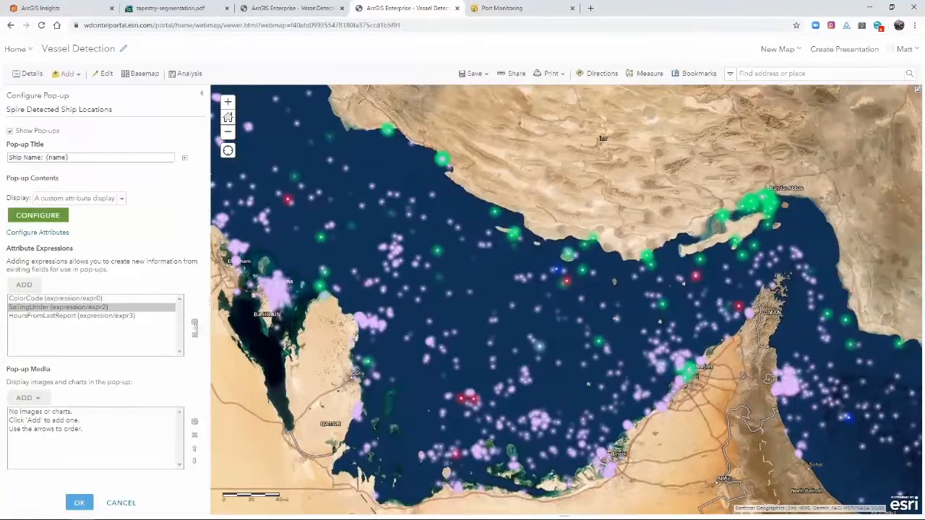
left_click(195, 323)
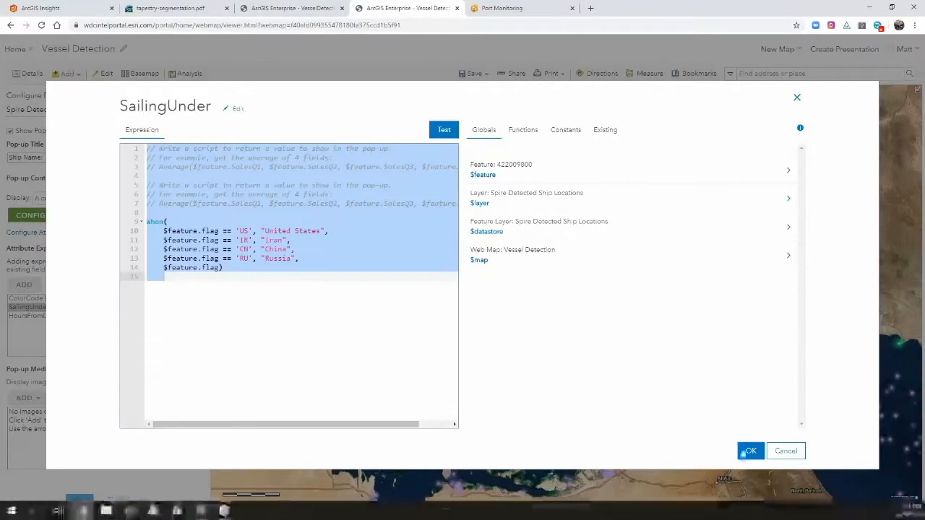
left_click(748, 452)
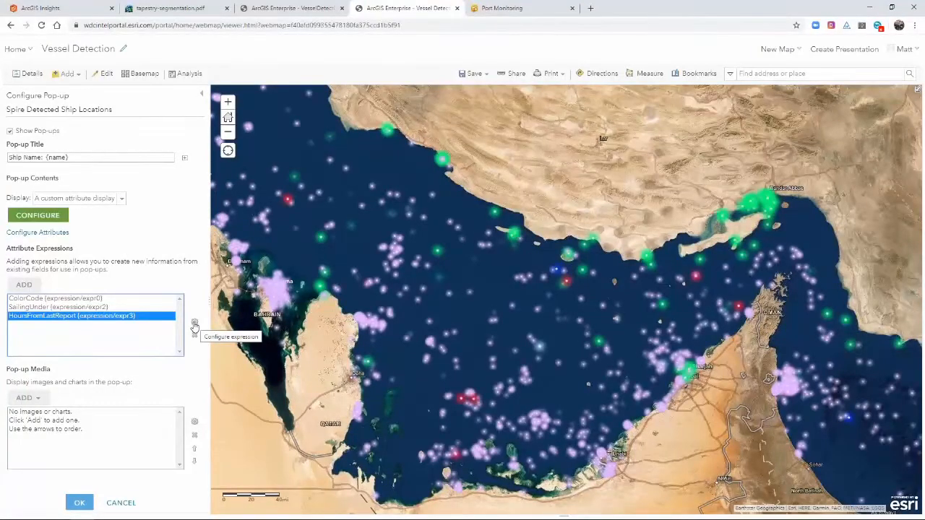
left_click(194, 327)
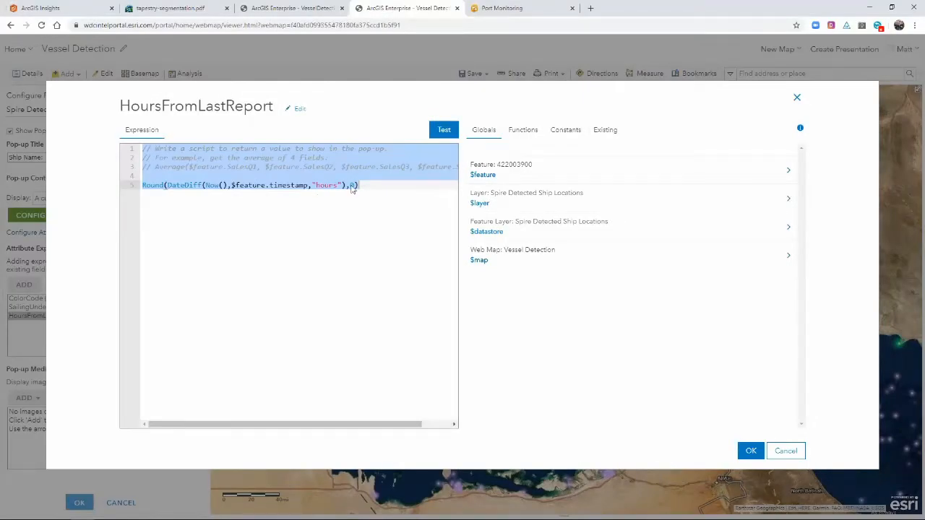
left_click(749, 451)
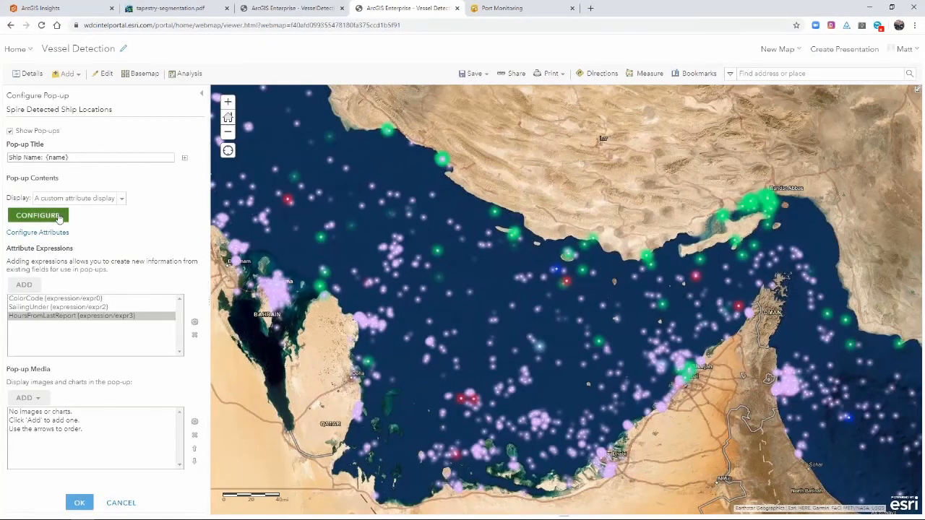
Examine the HTML source of the pop-up's custom attribute display, and check the pop-up of another ship in the central Gulf.
left_click(39, 215)
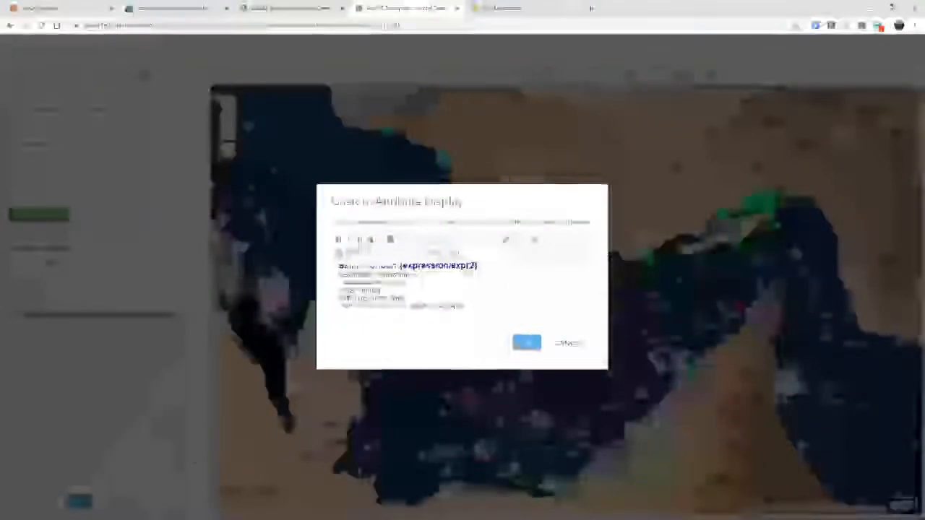
left_click(339, 255)
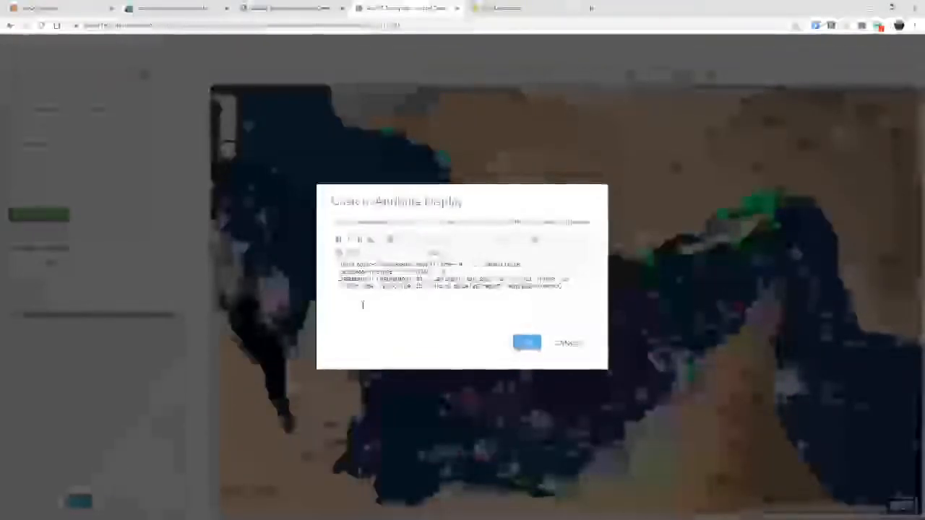
key("BackSpace")
key("BackSpace")
key("BackSpace")
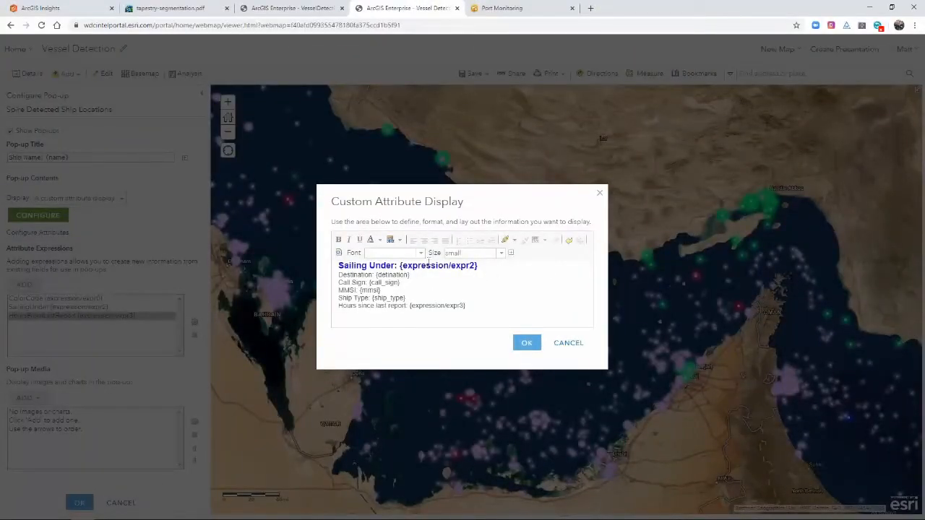
left_click(527, 342)
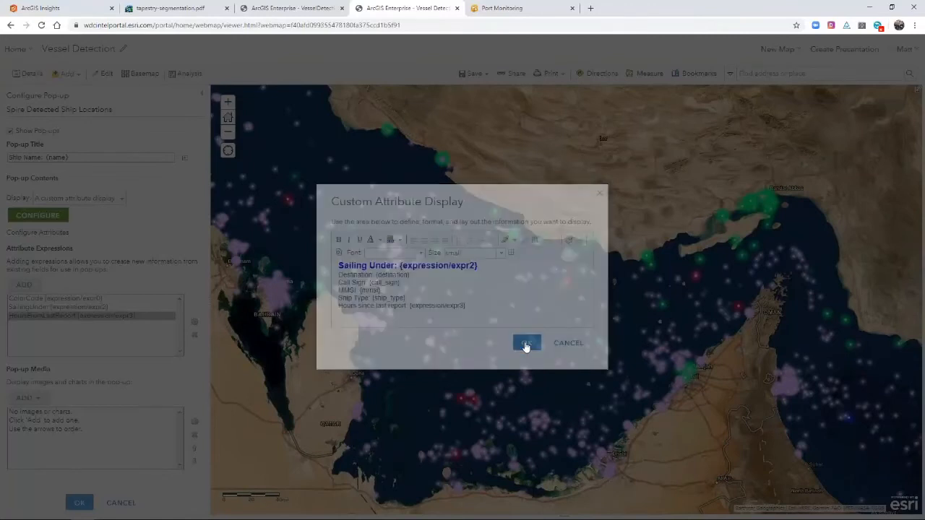
left_click(470, 294)
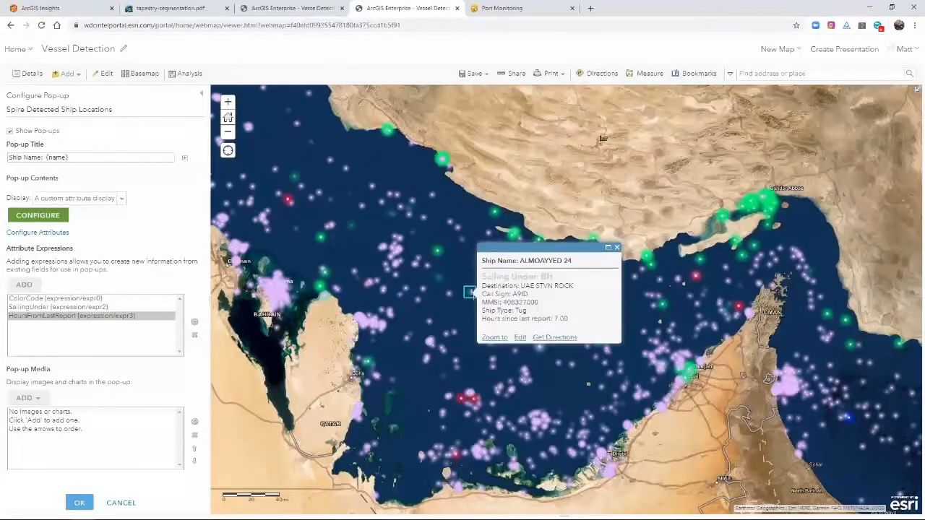
left_click(617, 248)
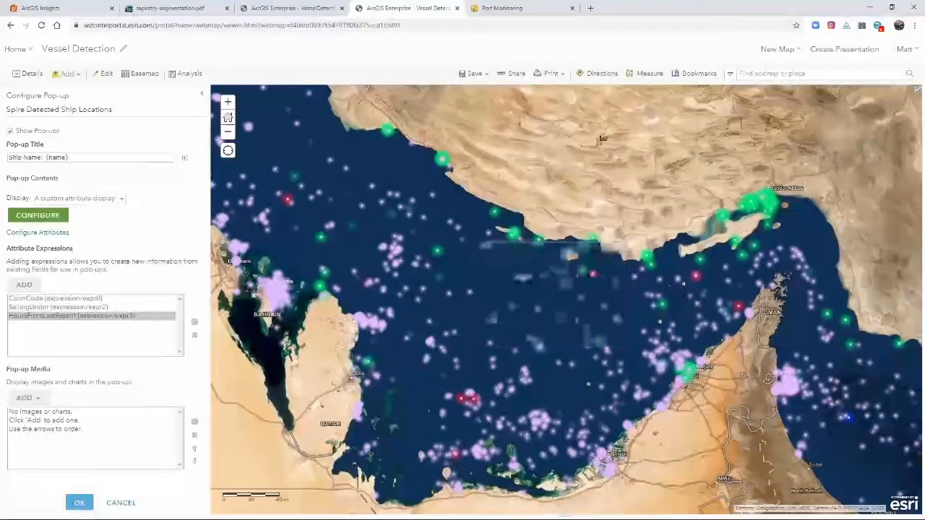